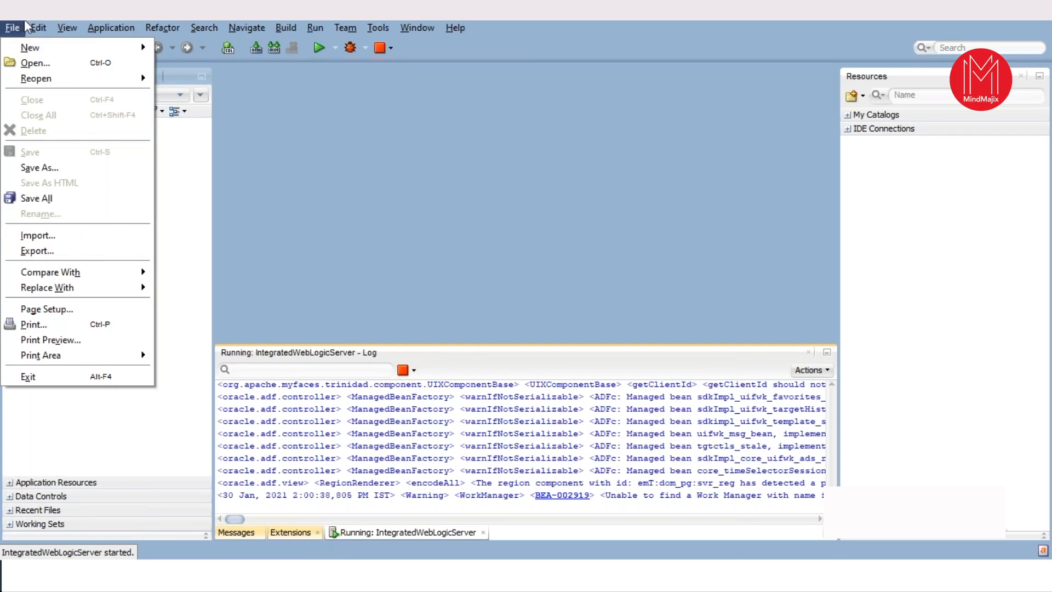
- Start creating a new SOA Project in RonSOAApplication from the gallery's project types
mouse_move(28, 26)
mouse_move(24, 49)
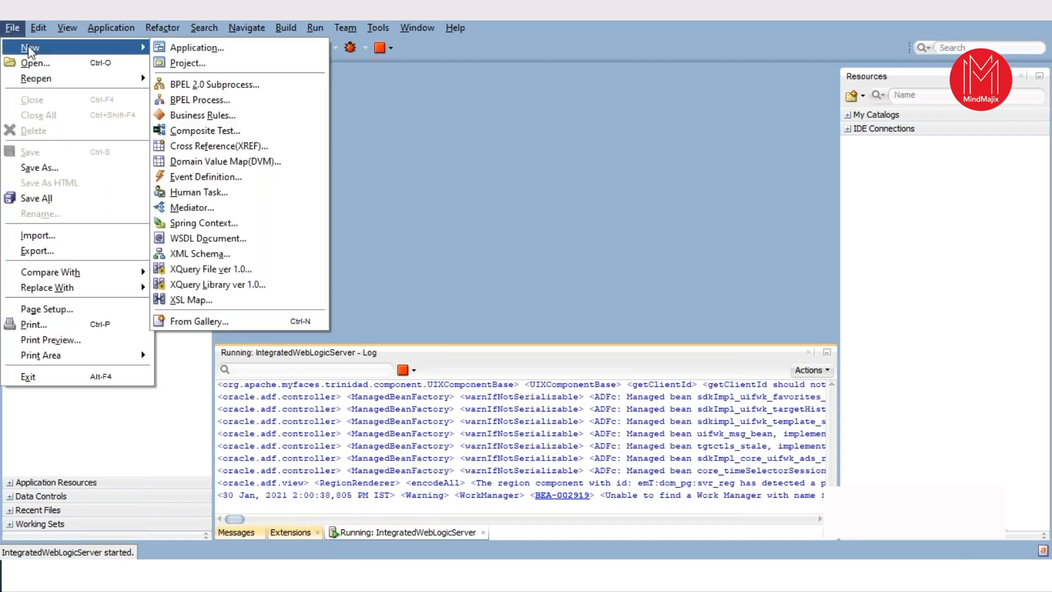
click(189, 64)
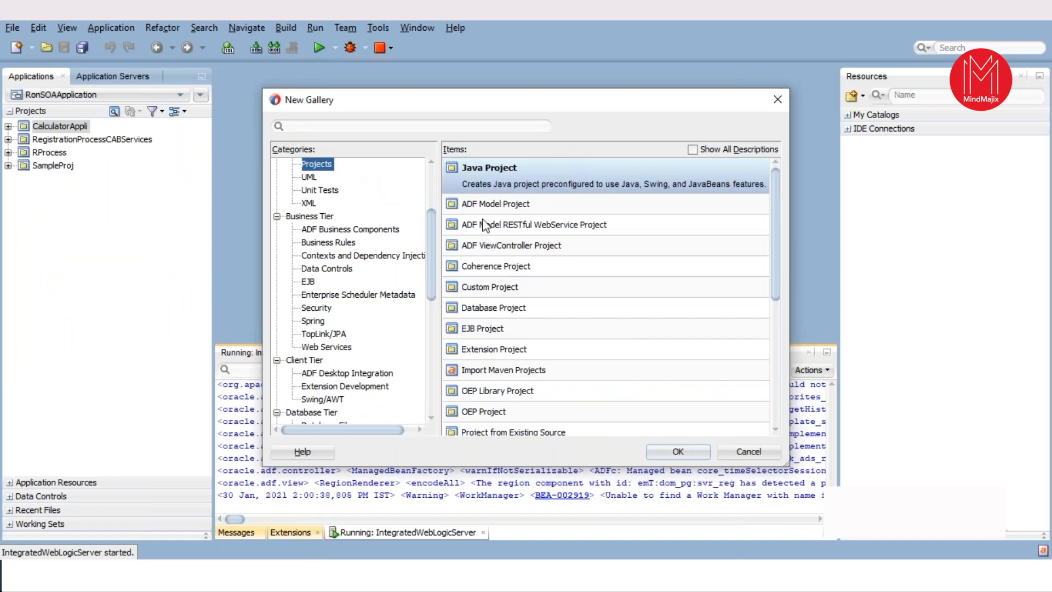
click(776, 429)
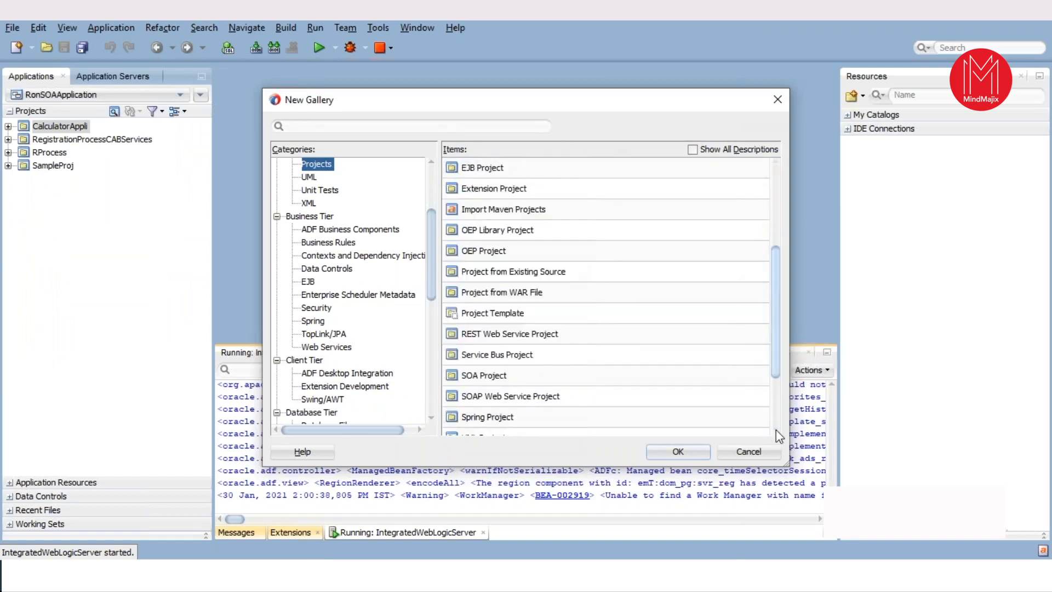
click(776, 430)
click(504, 268)
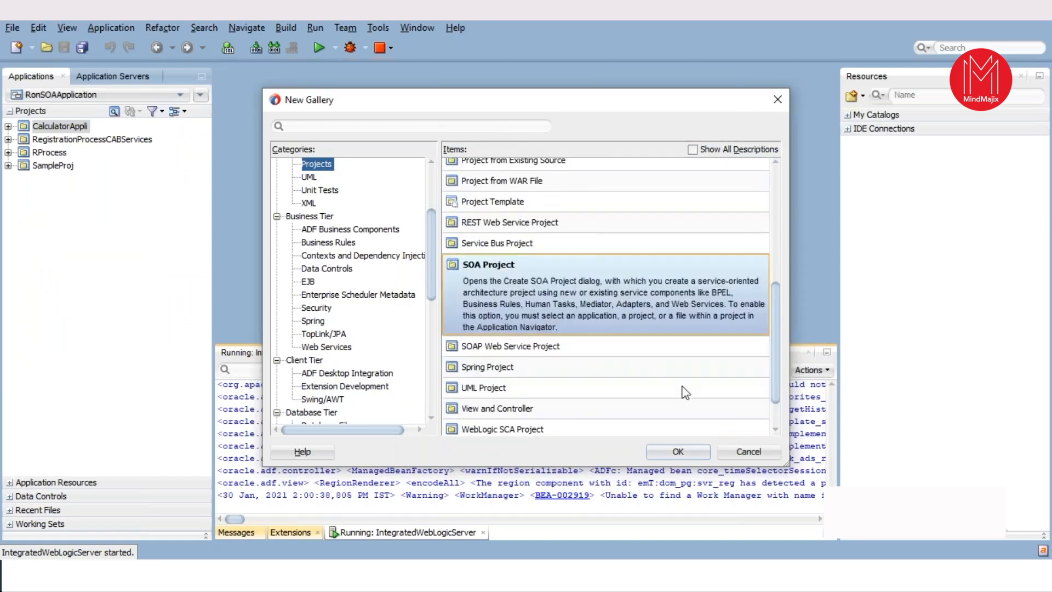
click(689, 451)
- Name the project SOAPUISample and create it with an empty standard composite
text(SOAPU)
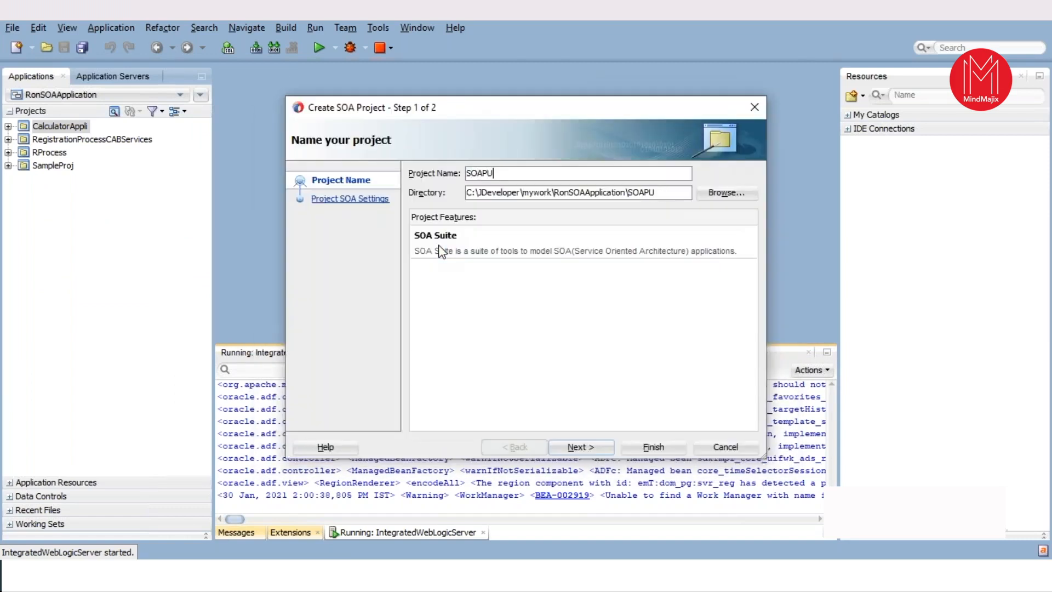
text(ISample)
click(569, 449)
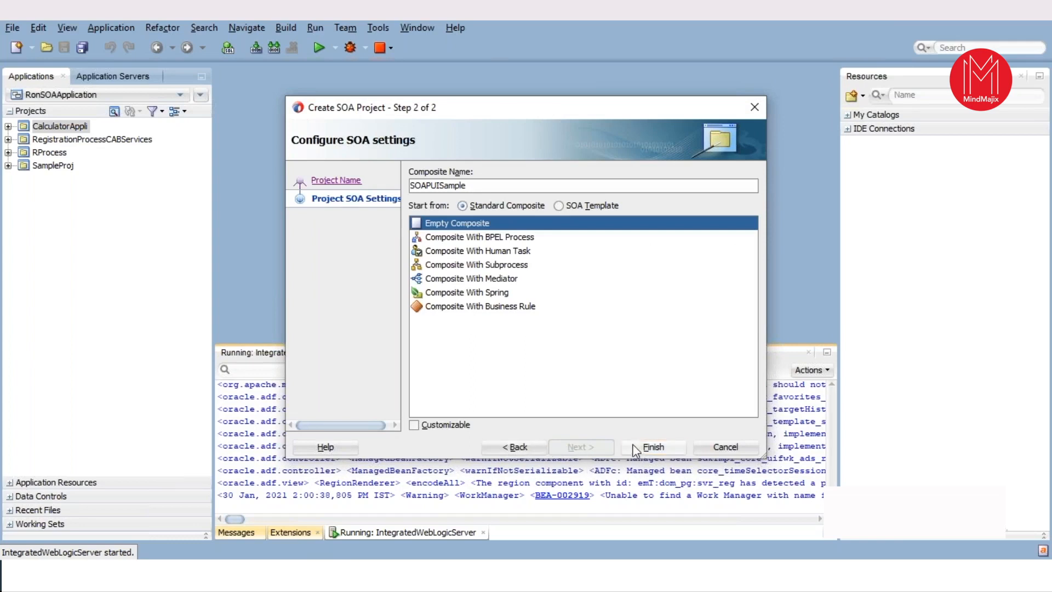
click(661, 453)
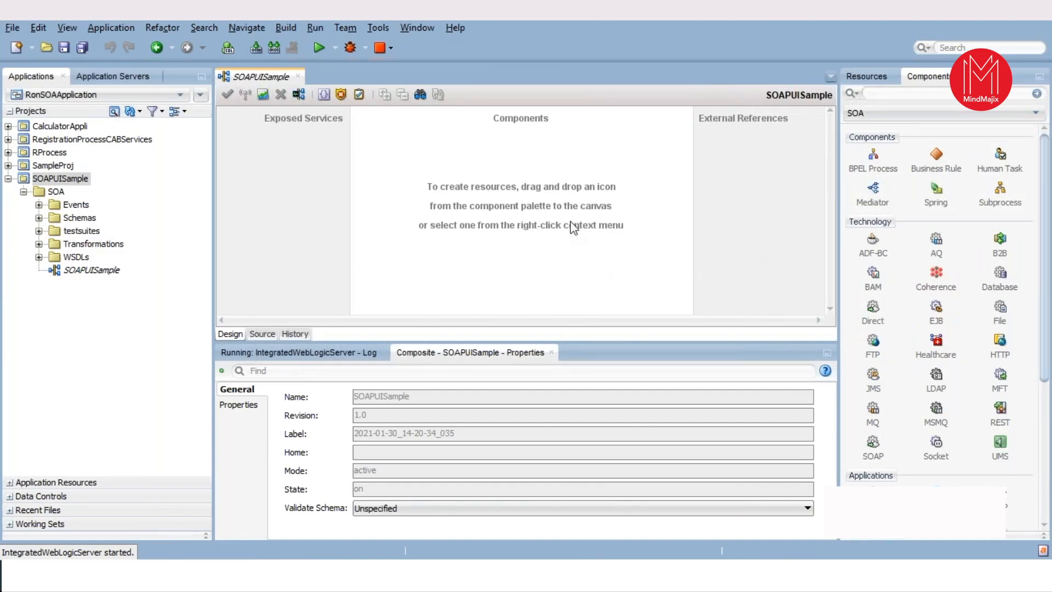
- Add a BPEL process to the composite's components, using the Synchronous BPEL Process template and exposing it as a SOAP service
drag(875, 156, 527, 174)
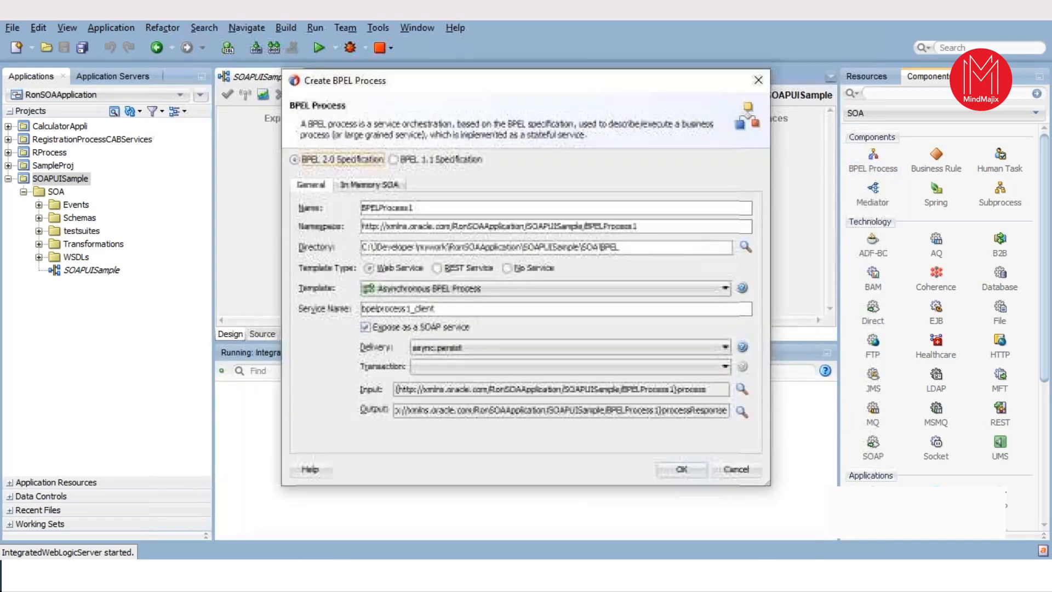
click(495, 209)
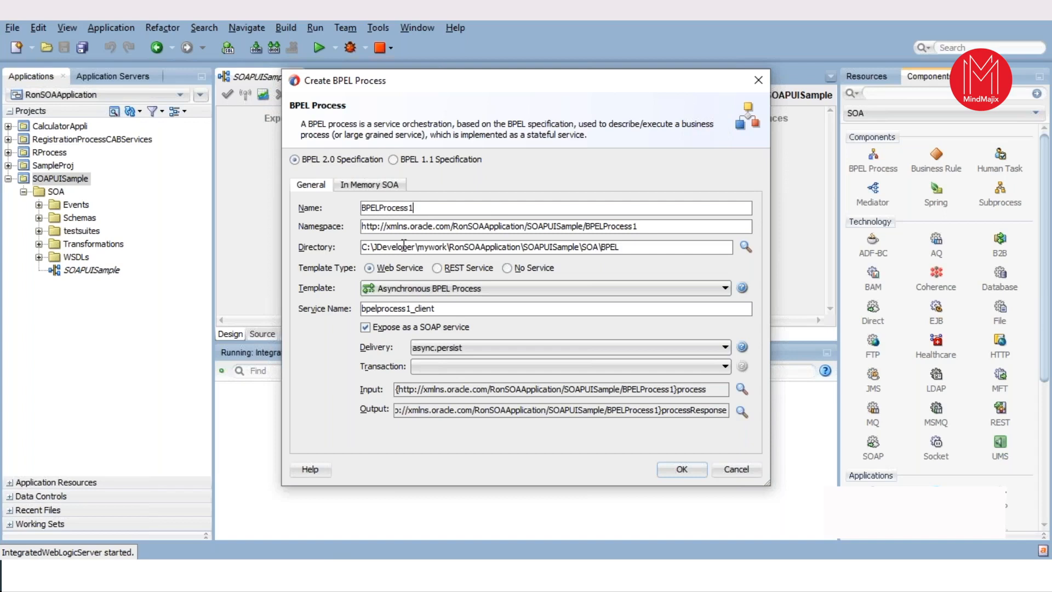
click(404, 289)
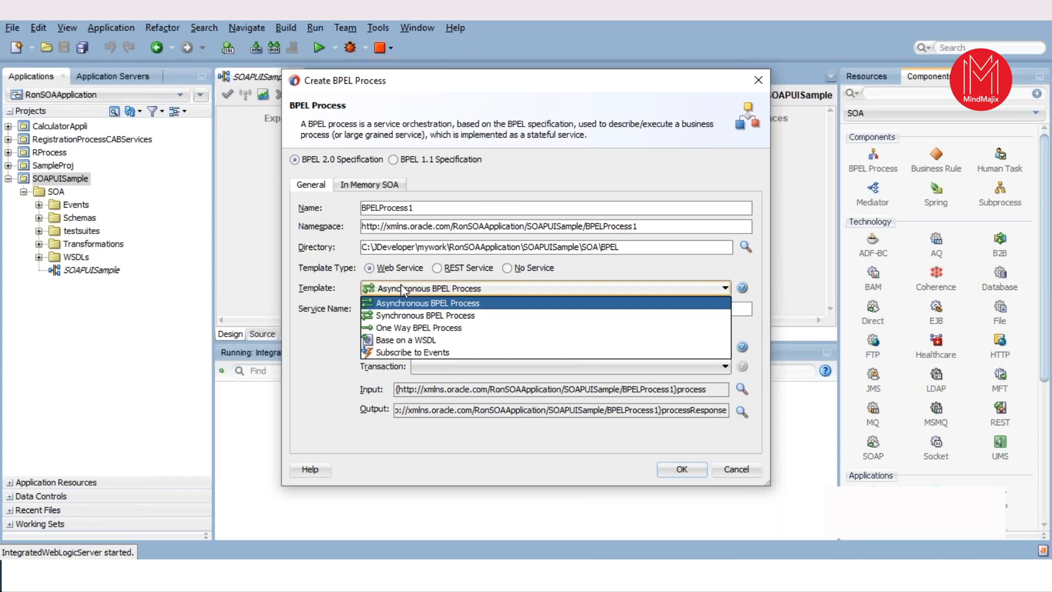
click(406, 316)
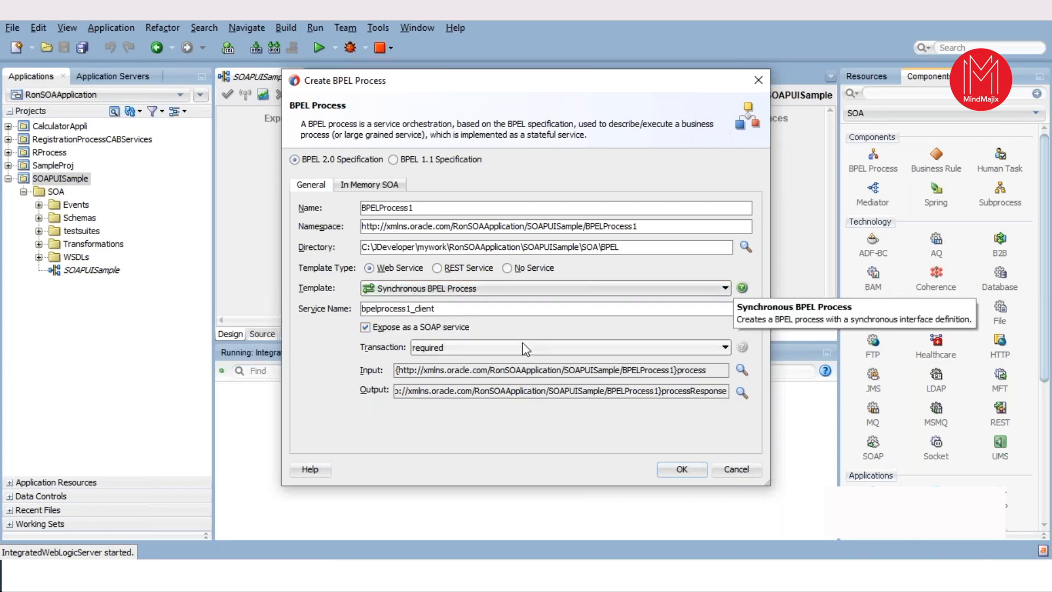
click(681, 470)
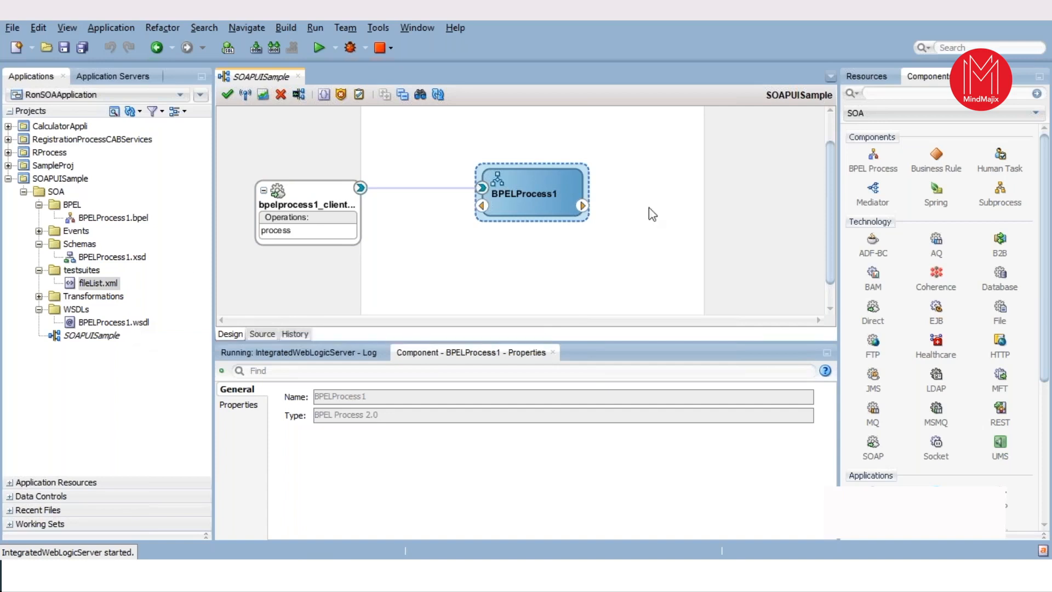
- Add an Assign activity after receiveInput in BPELProcess1 and select client:result under the target outputVariable's payload in its copy rules
double_click(545, 201)
drag(877, 297, 536, 240)
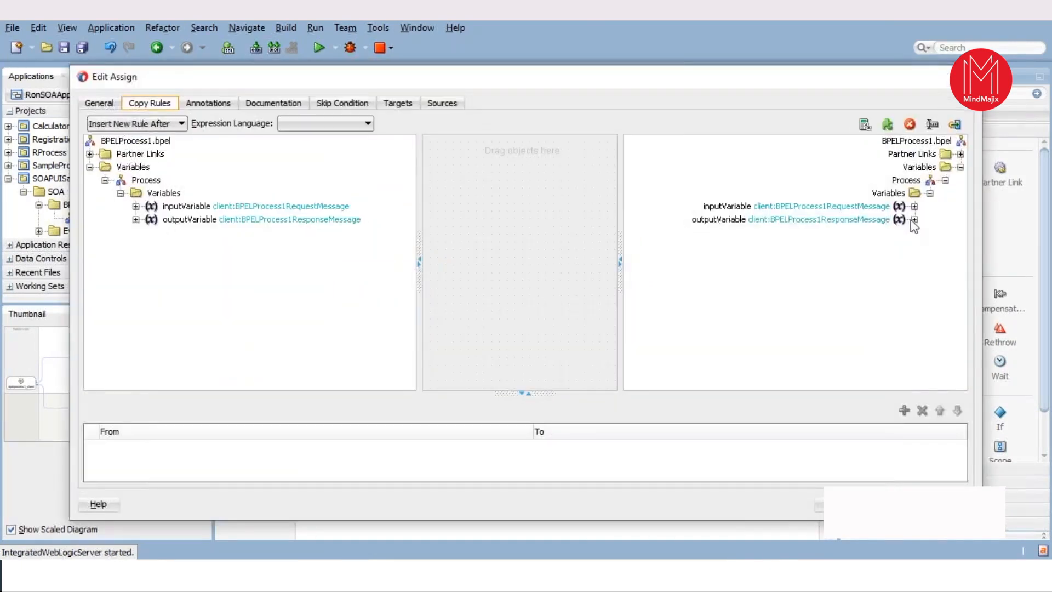
click(914, 220)
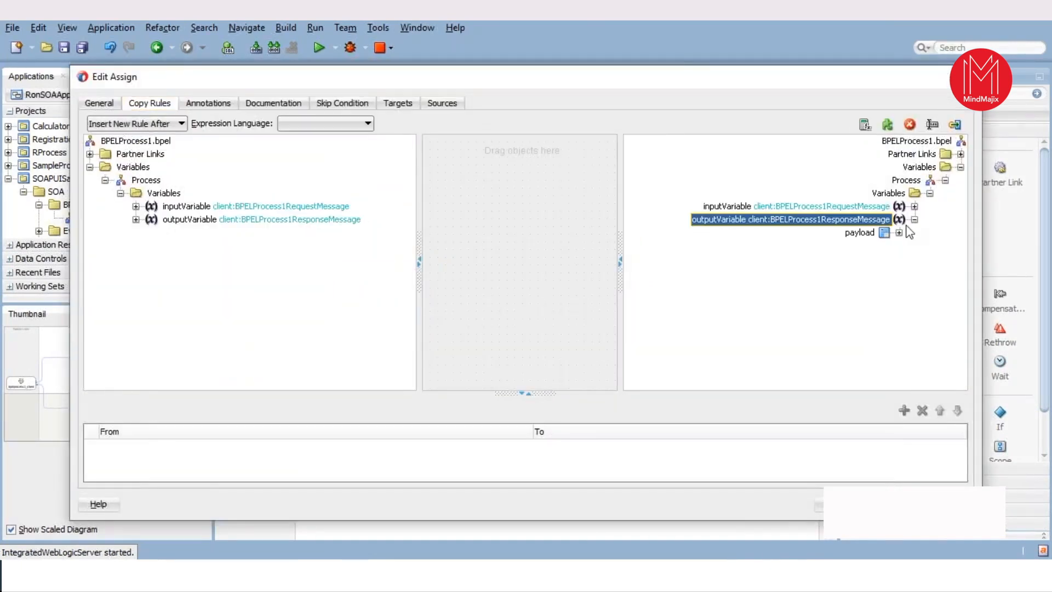
click(899, 233)
click(880, 247)
click(883, 245)
click(807, 260)
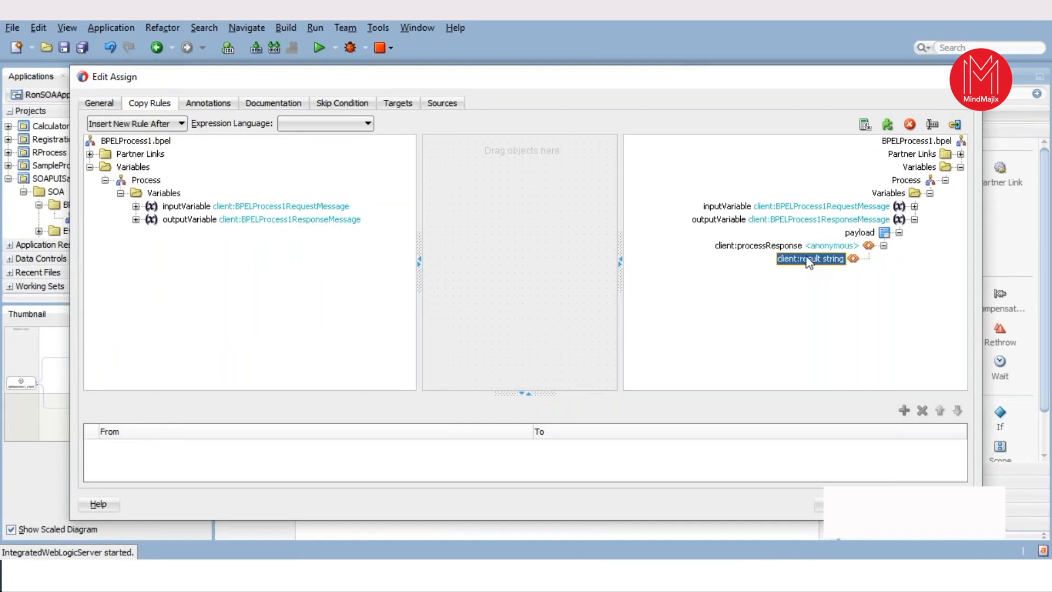
right_click(807, 261)
click(847, 267)
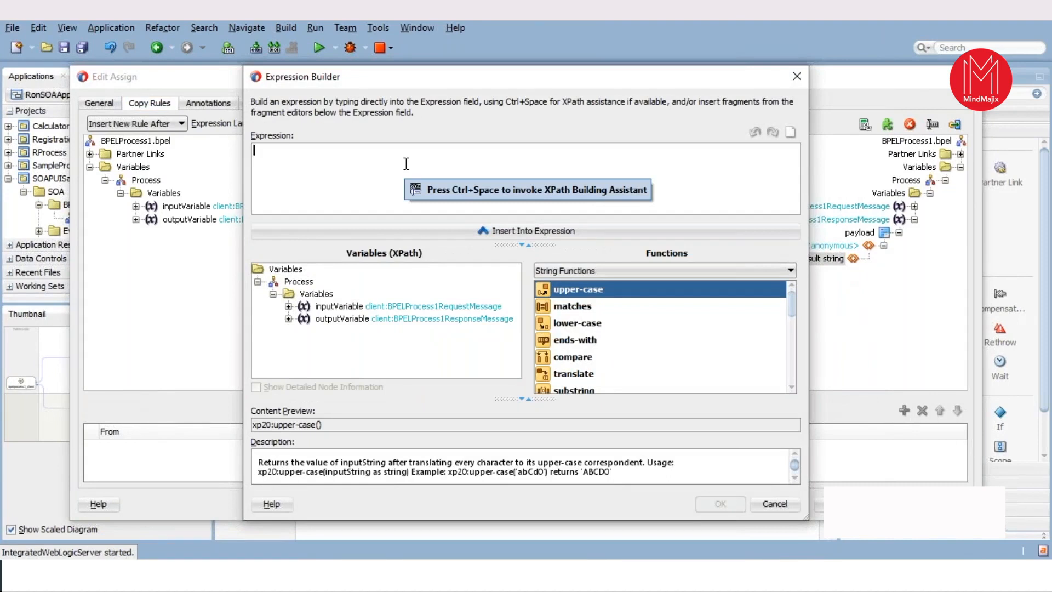
text(concat)
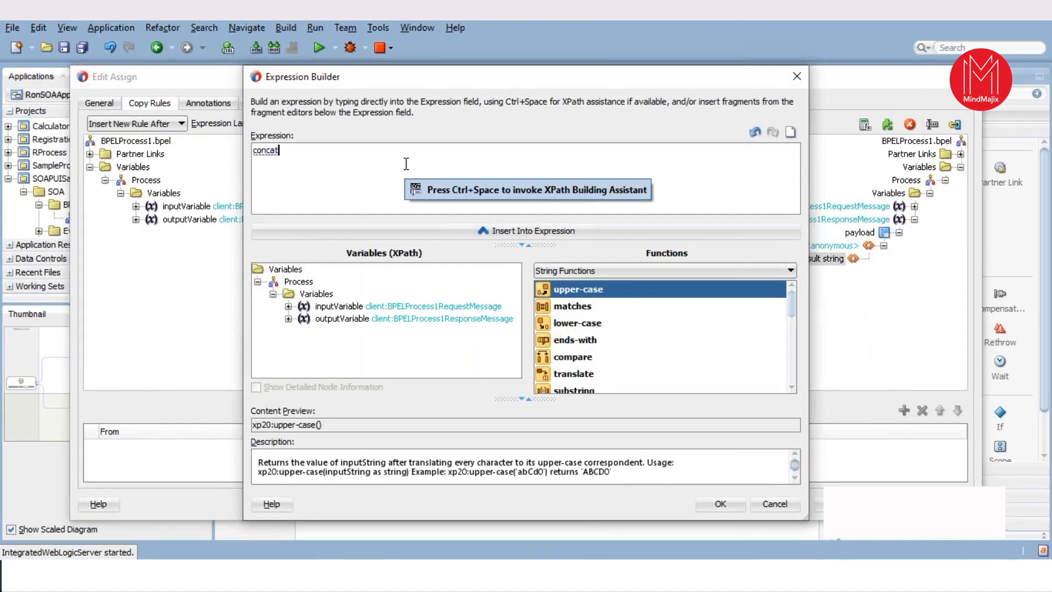
text(())
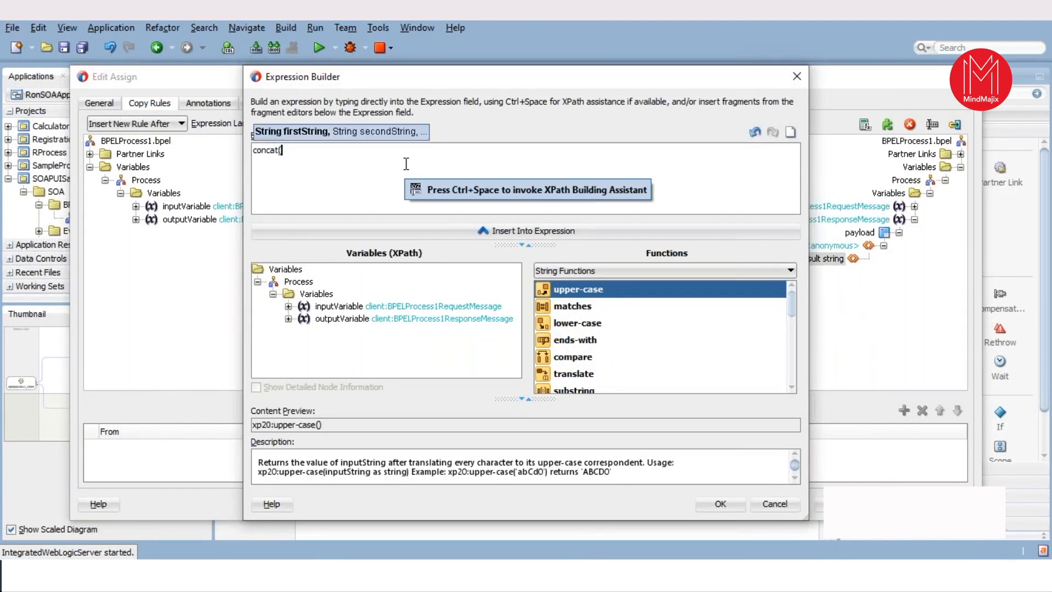
text("Welcom)
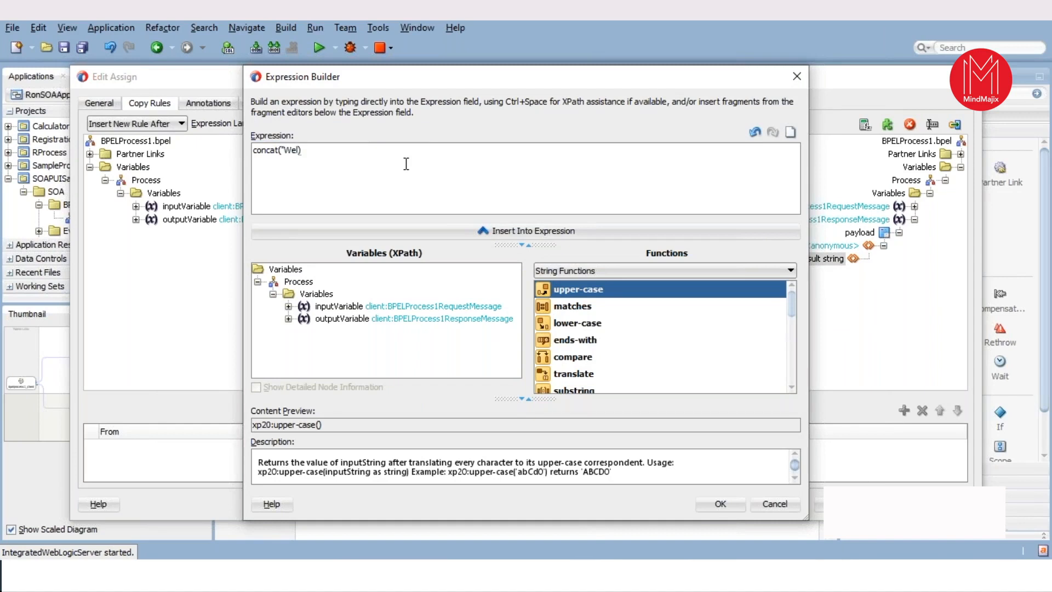
text(e to Web Services Test)
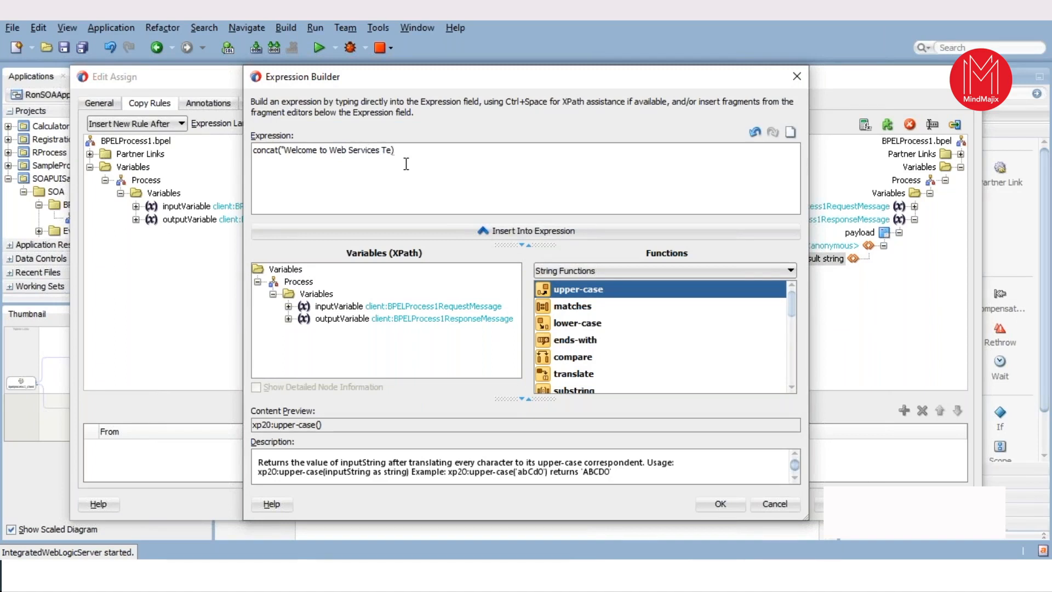
text(ing using SOAP UI Mr .",)
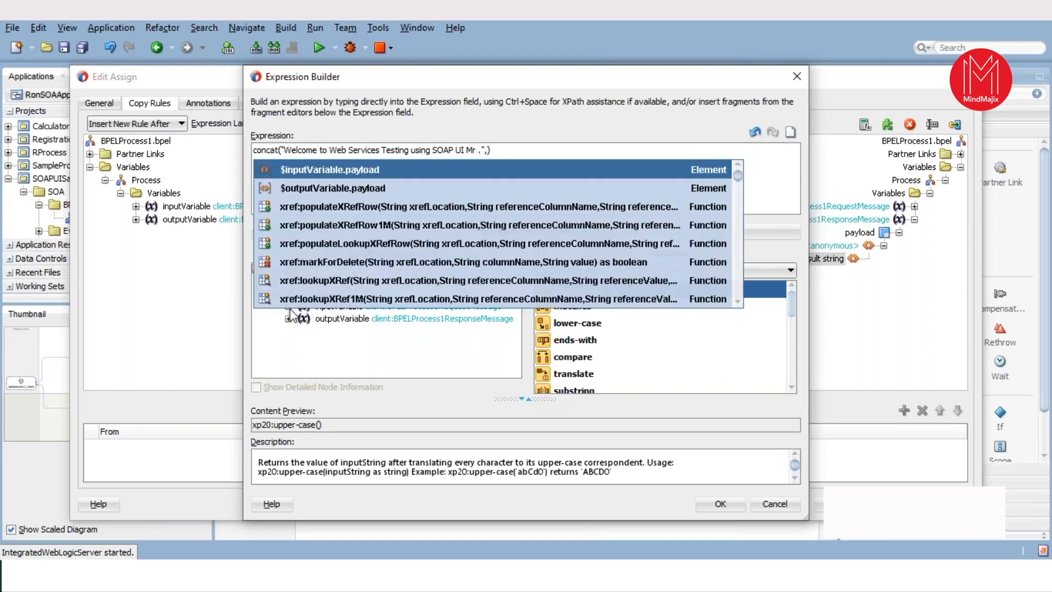
click(289, 310)
click(303, 320)
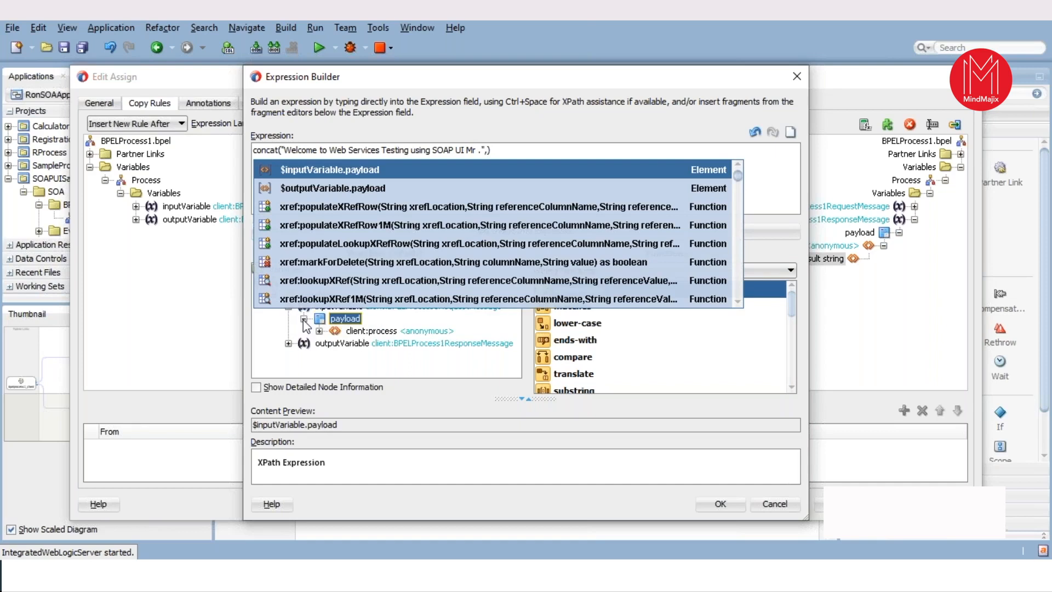
key(Escape)
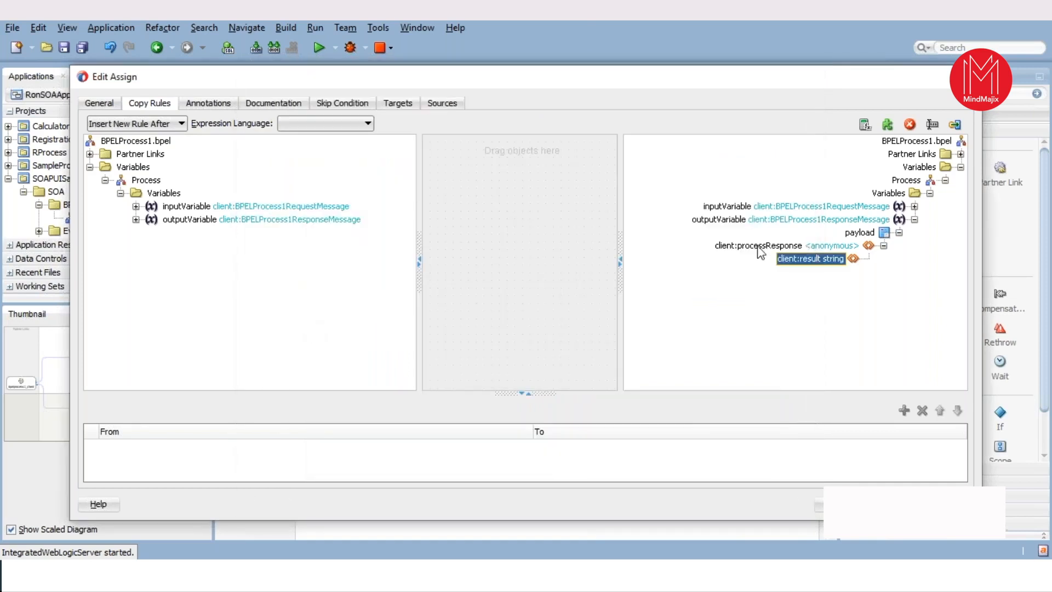
- Begin an expression for the output's client:result with concat("Welcome to SOAP UI Testing Mr. ", as its first part
right_click(805, 267)
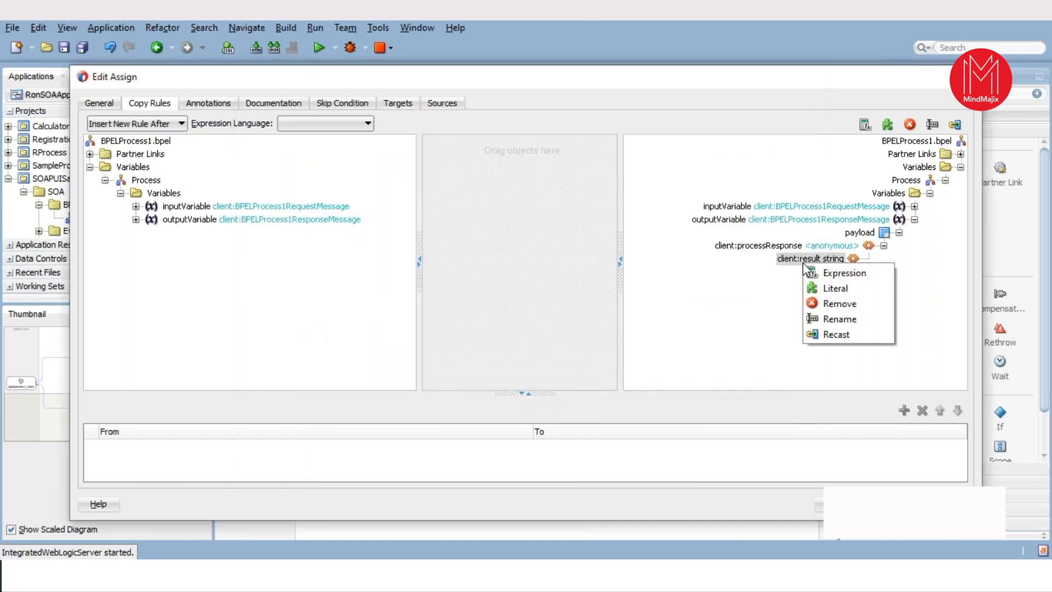
click(828, 275)
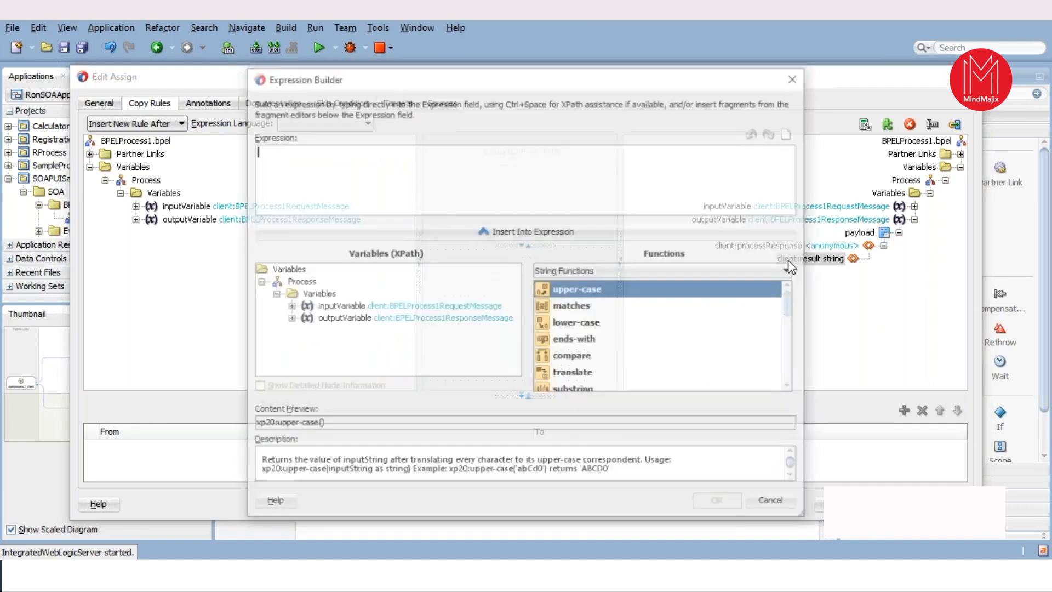
text(conc)
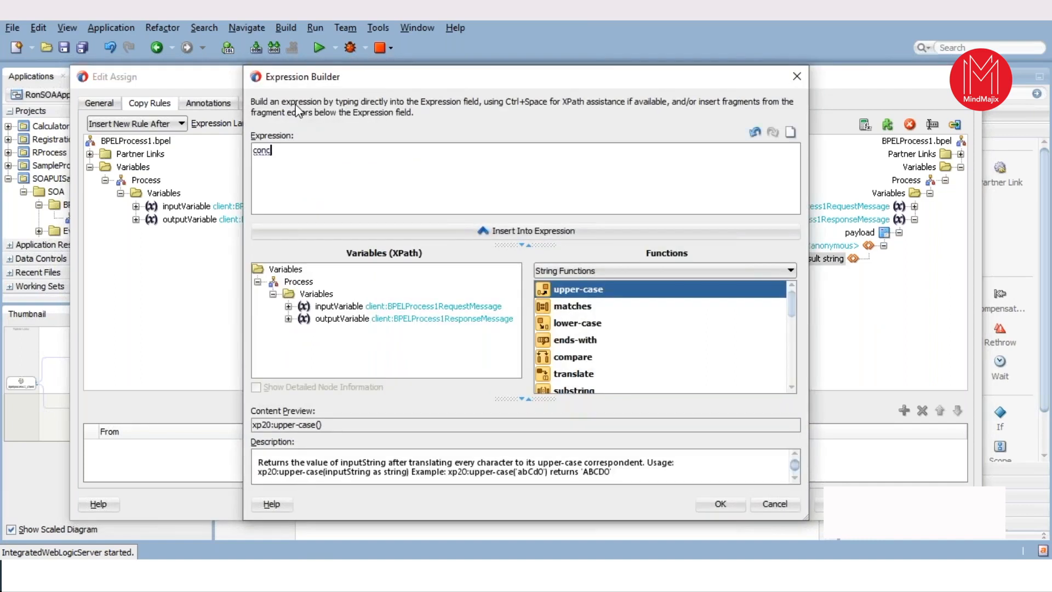
text(at("Welcome to)
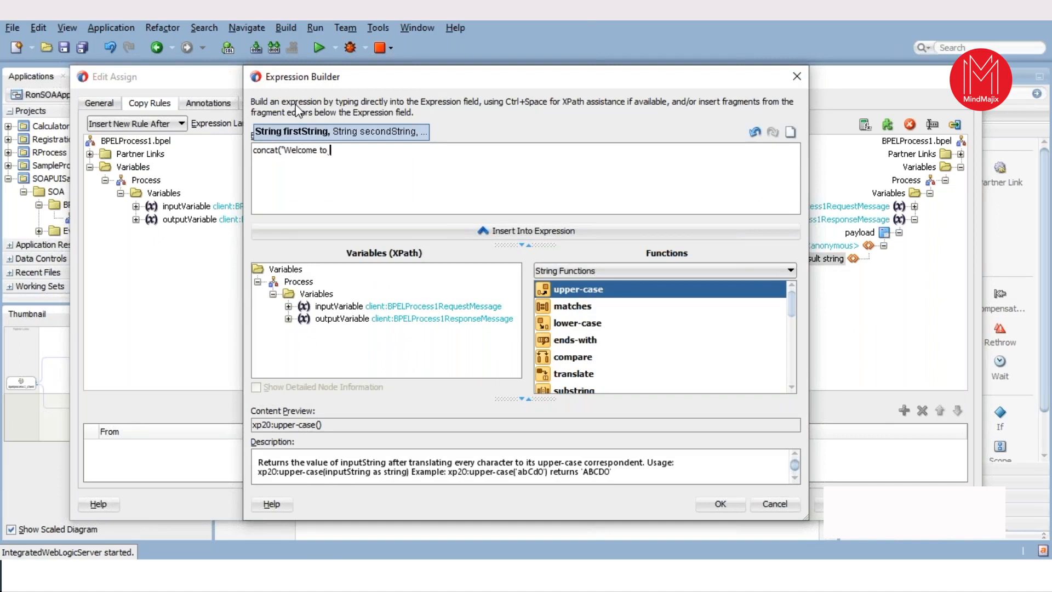
text( SOAP UI Testing Mr. ",)
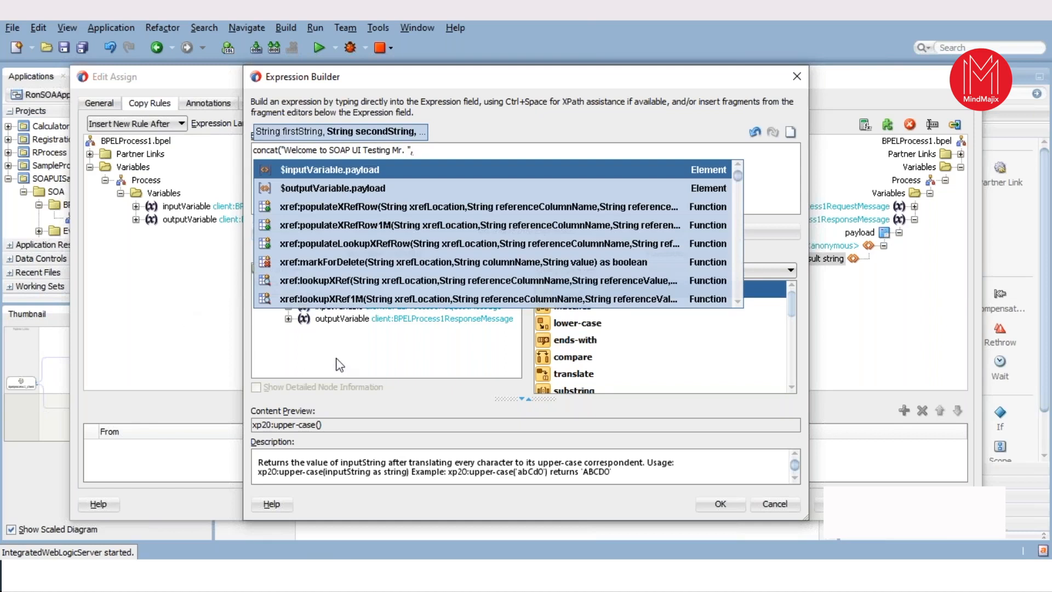
- Complete the concat expression with $inputVariable.payload/client:input and a closing parenthesis, accept the copy rule and save all files
click(291, 310)
click(302, 319)
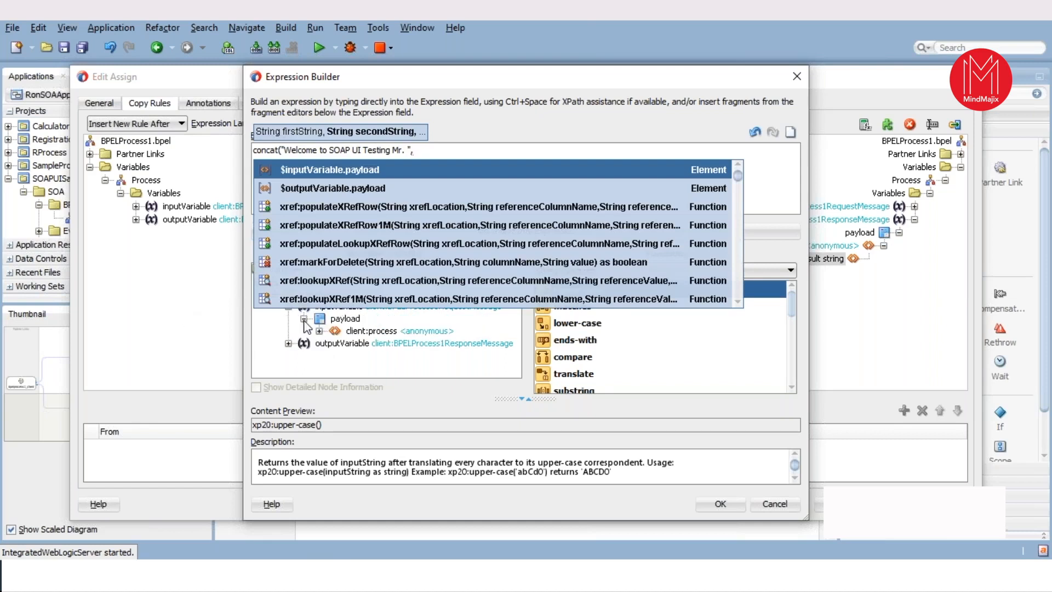
click(324, 333)
click(319, 331)
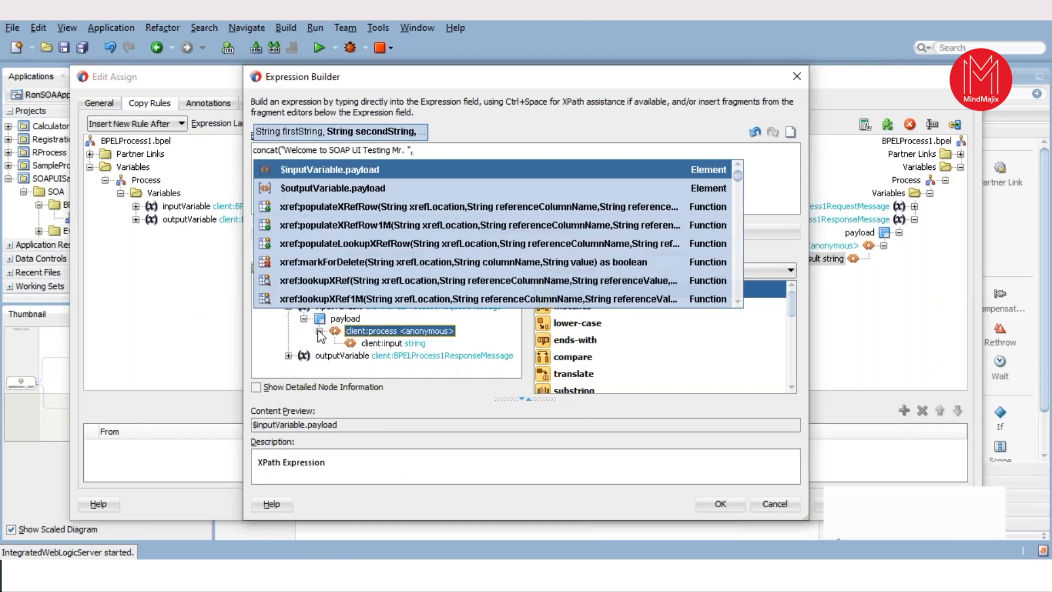
double_click(393, 343)
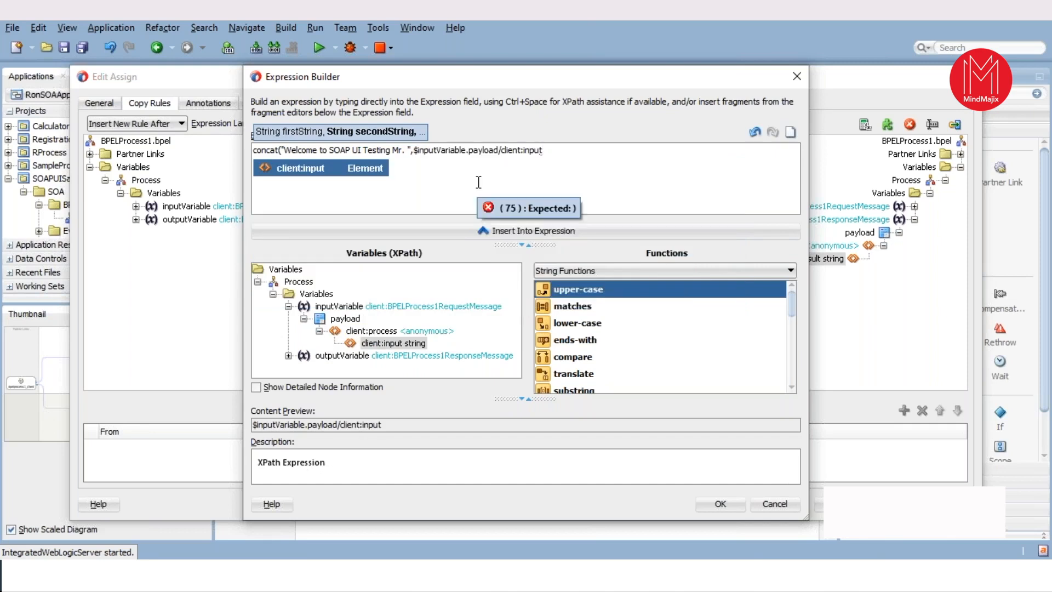
text())
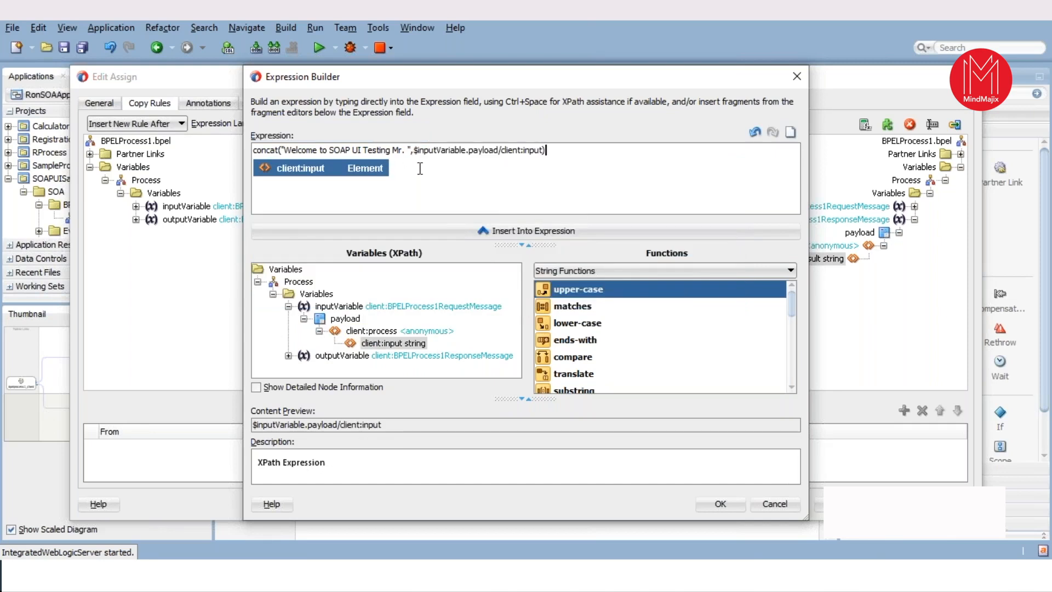
click(721, 504)
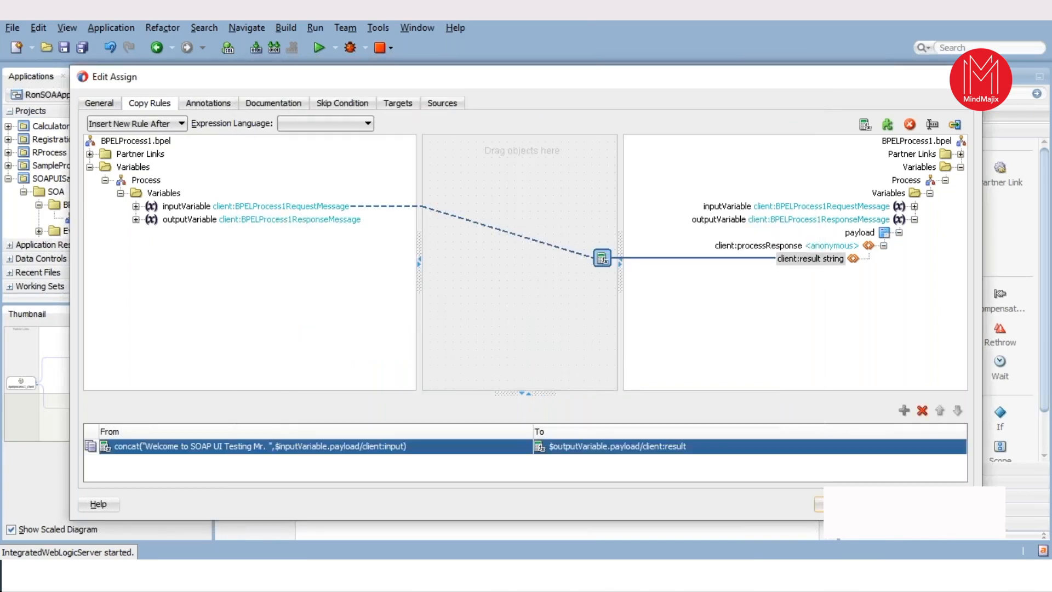
click(894, 504)
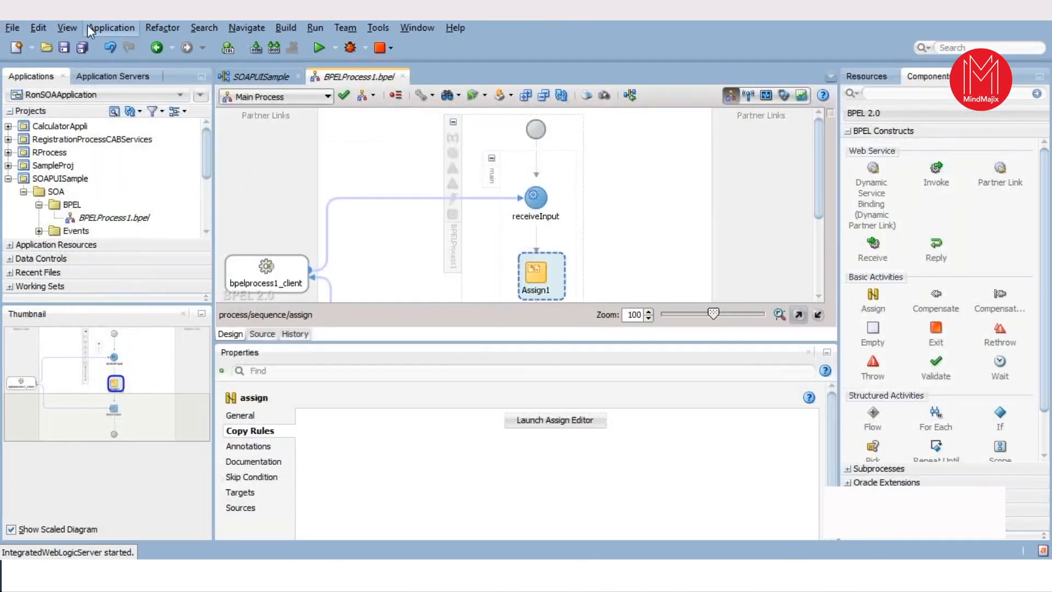
click(85, 47)
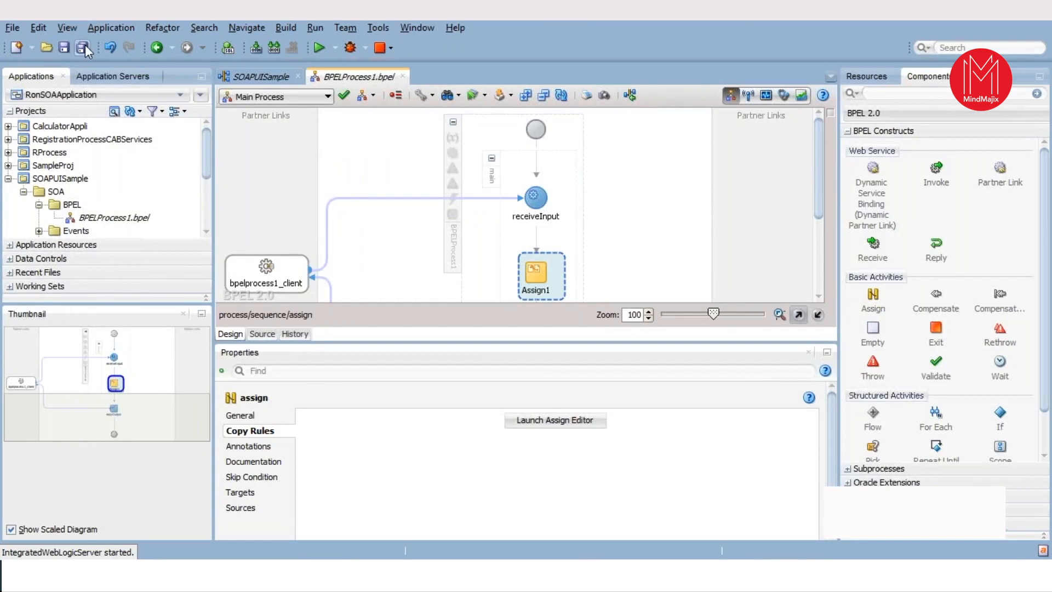
- Close the Thumbnail pane and BPELProcess1.bpel, and start deploying the SOAPUISample project with the Deploy to Application Server action
click(185, 315)
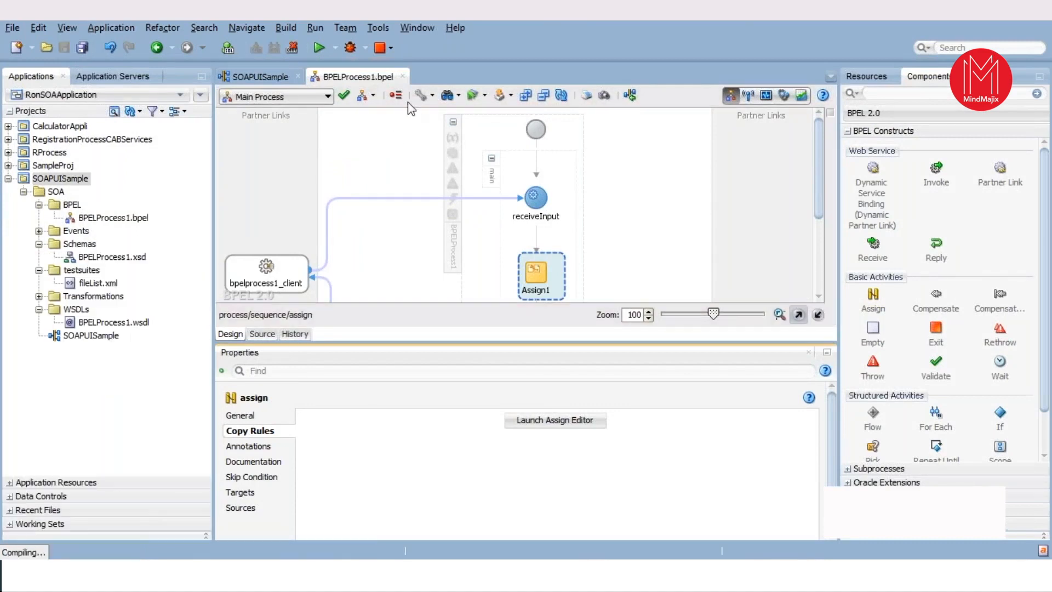
click(403, 77)
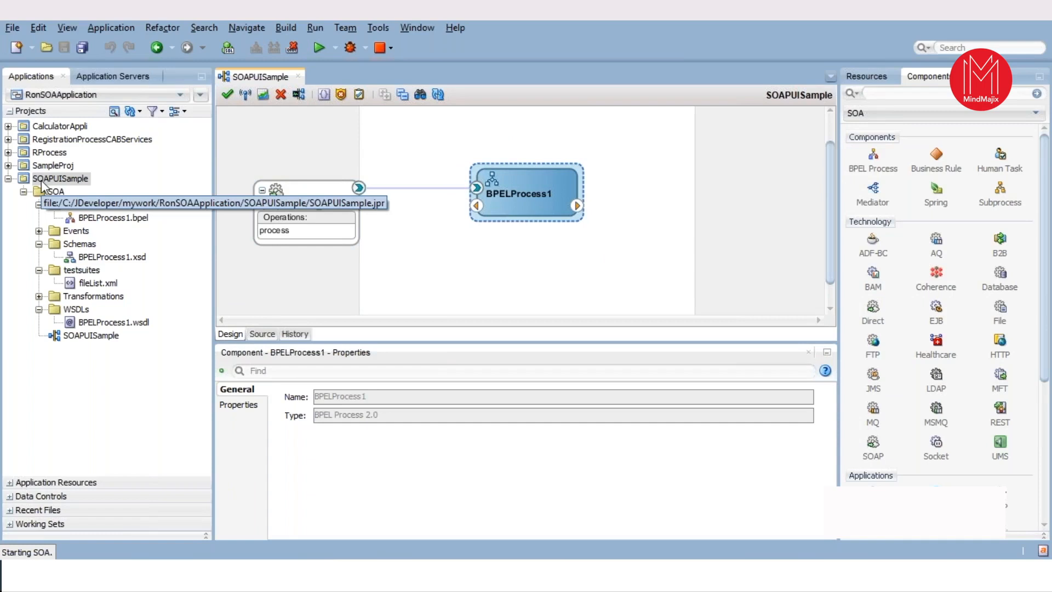
click(43, 184)
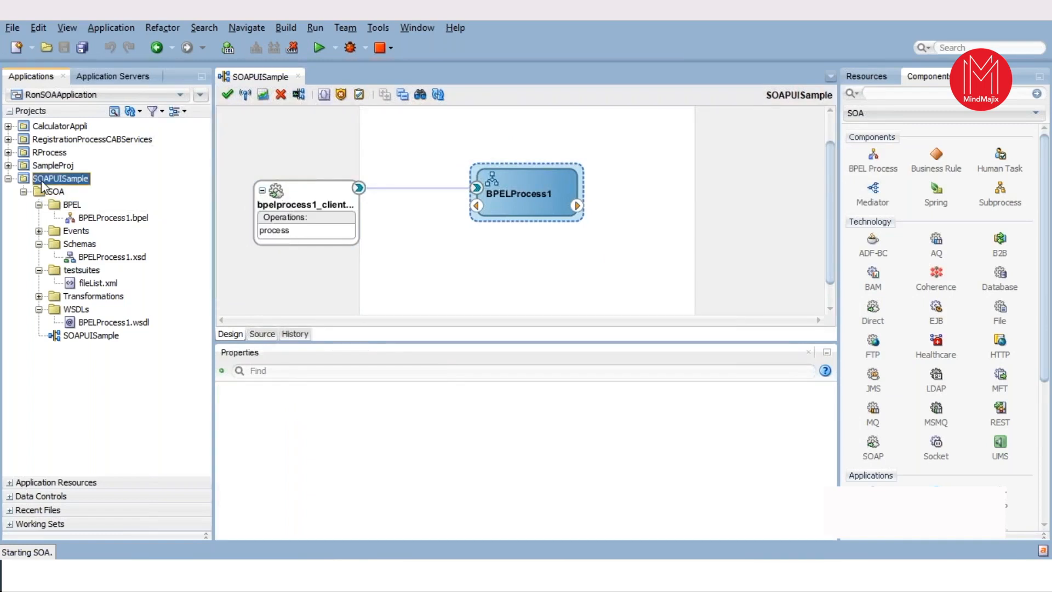
right_click(43, 184)
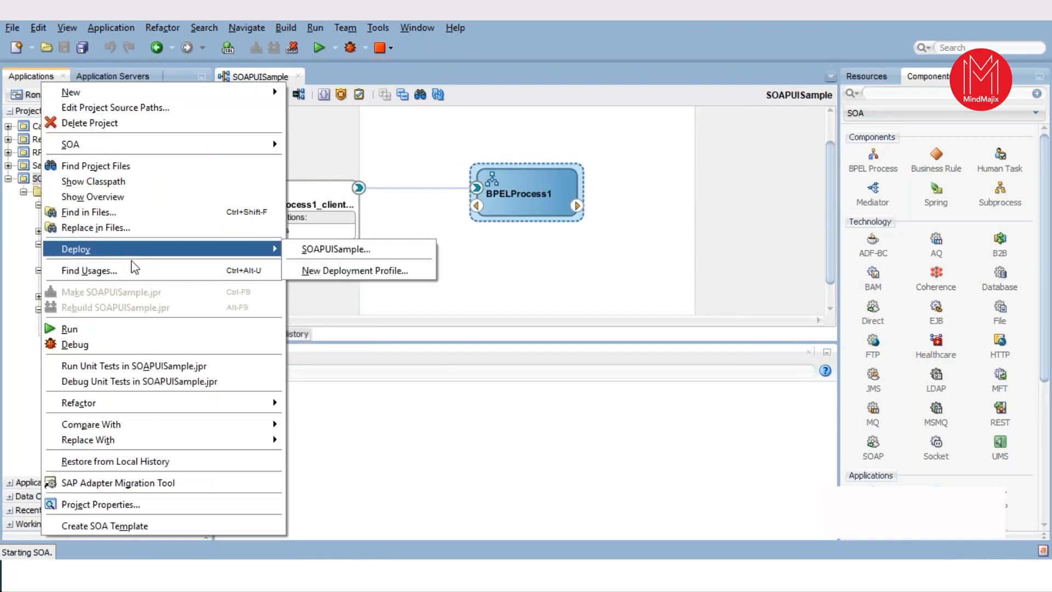
click(335, 249)
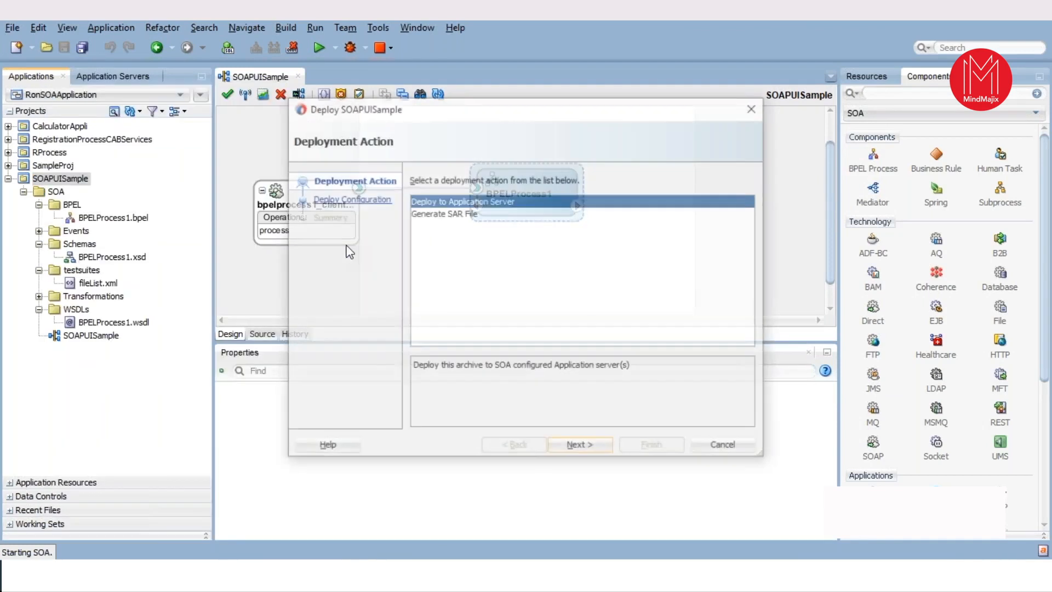
click(570, 447)
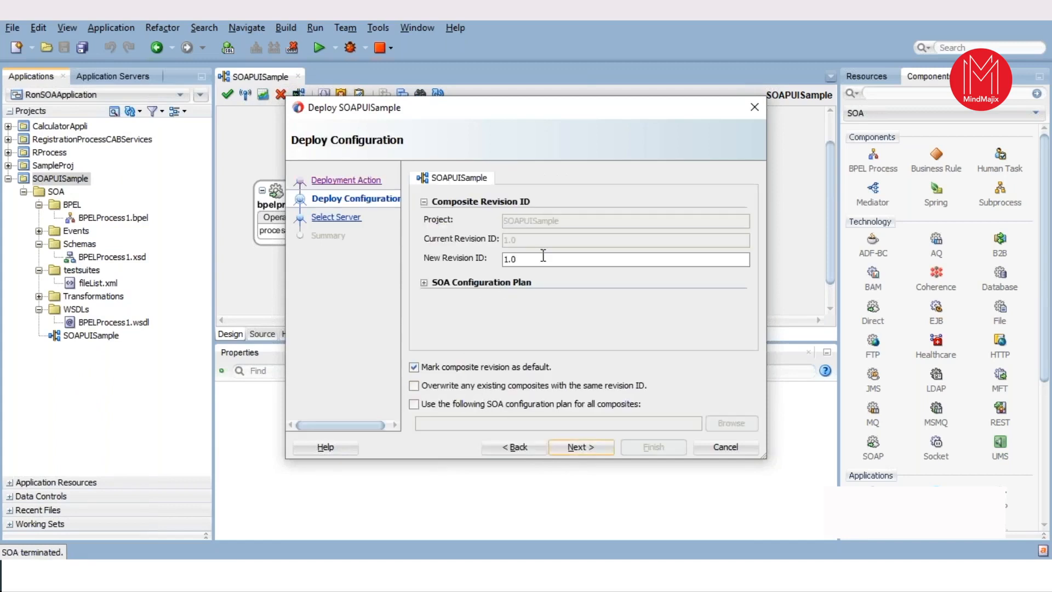
- Allow overwriting composites with the same revision ID, finish deploying SOAPUISample with the remaining default settings, and show the deployment log
click(438, 385)
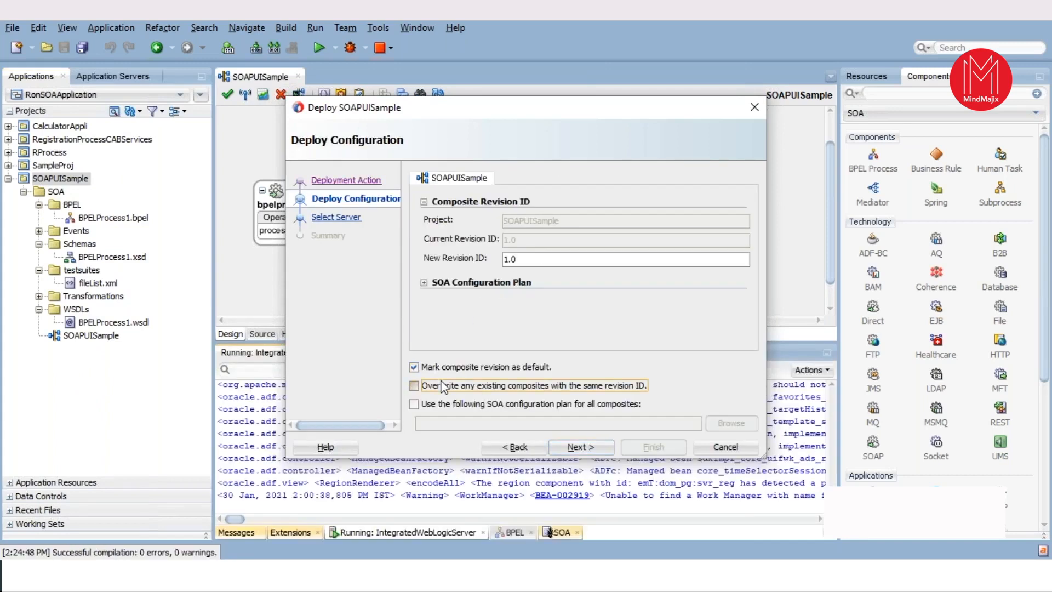
click(580, 447)
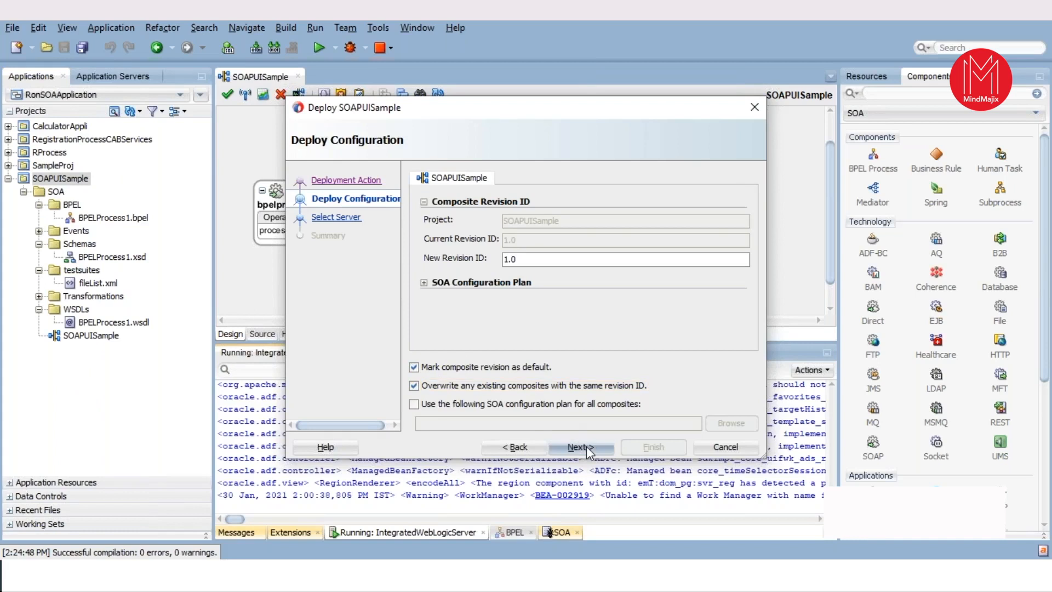
click(582, 448)
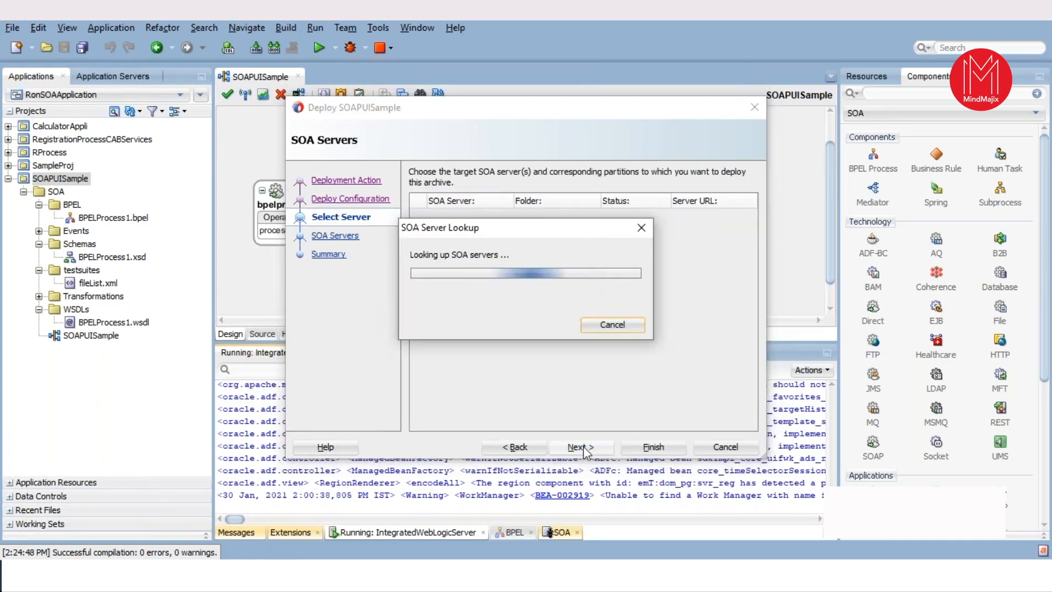
click(584, 448)
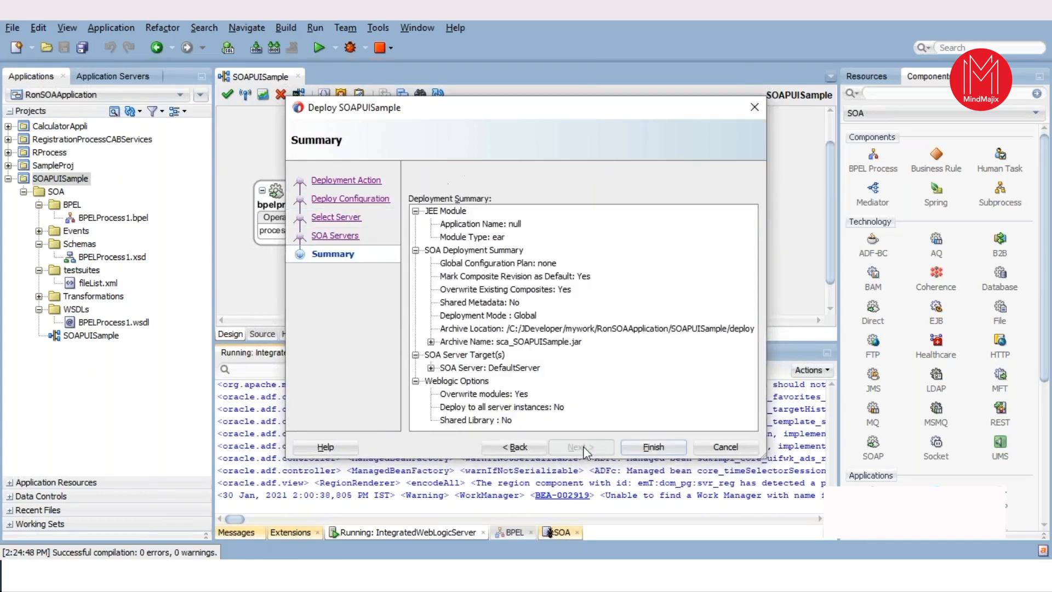
click(653, 447)
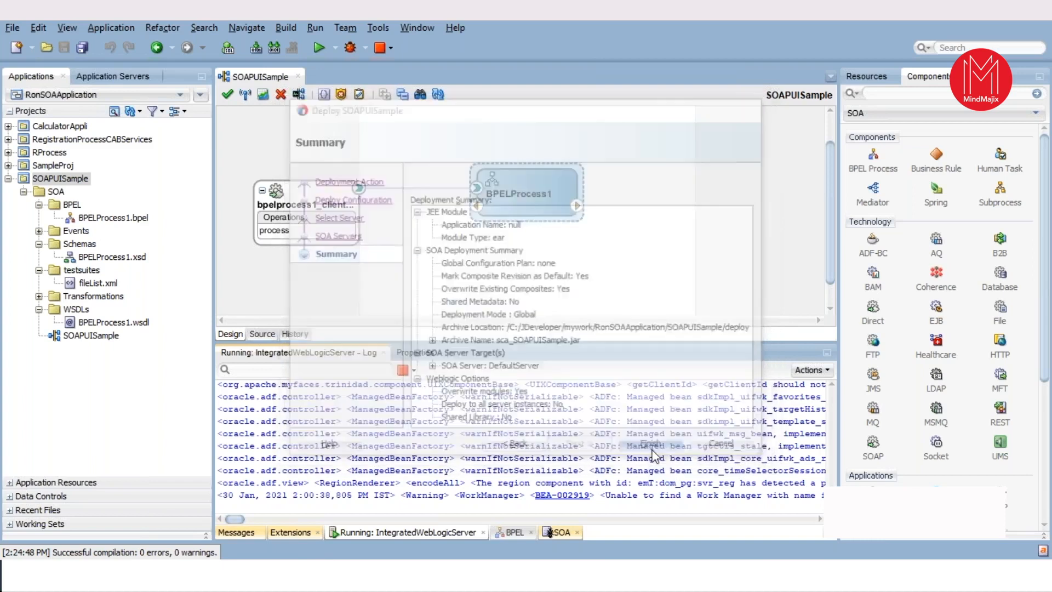
click(623, 534)
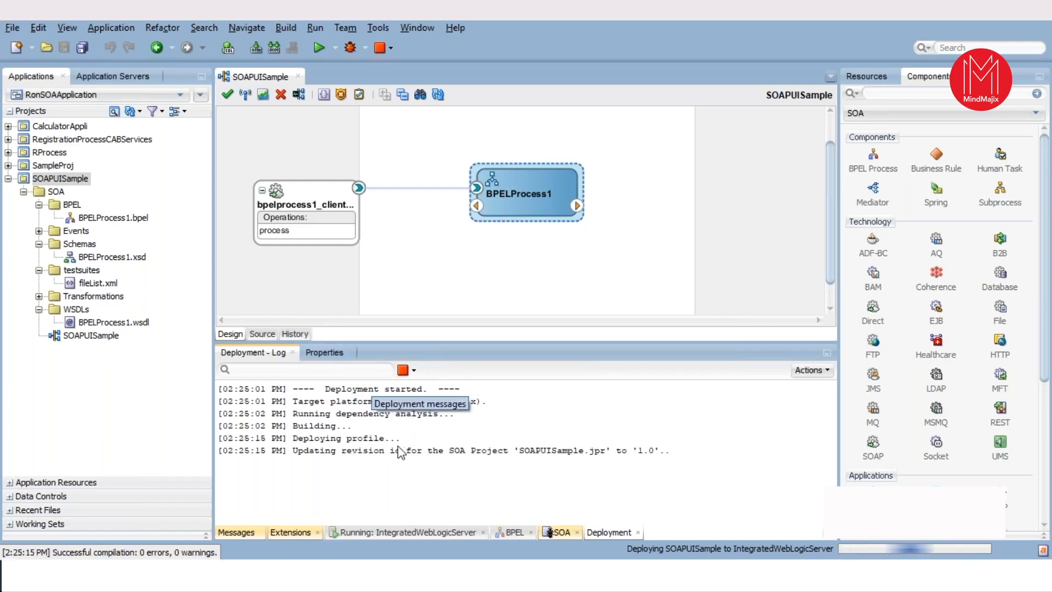
- Switch to Oracle Enterprise Manager in the browser and open SOAPUISample [1.0] from the deployed composites of soa-infra
mouse_move(548, 575)
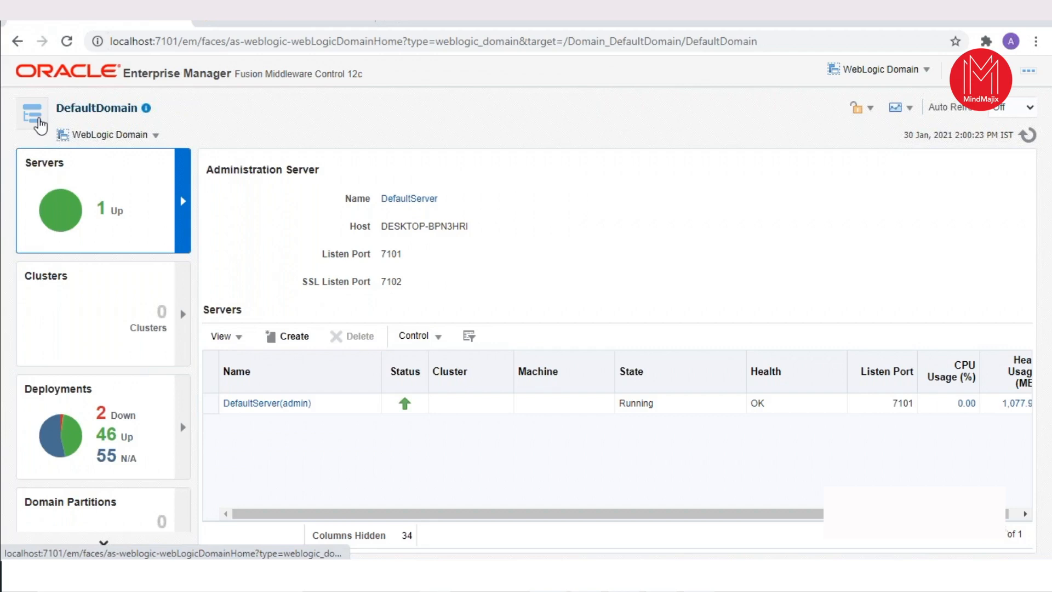
click(38, 121)
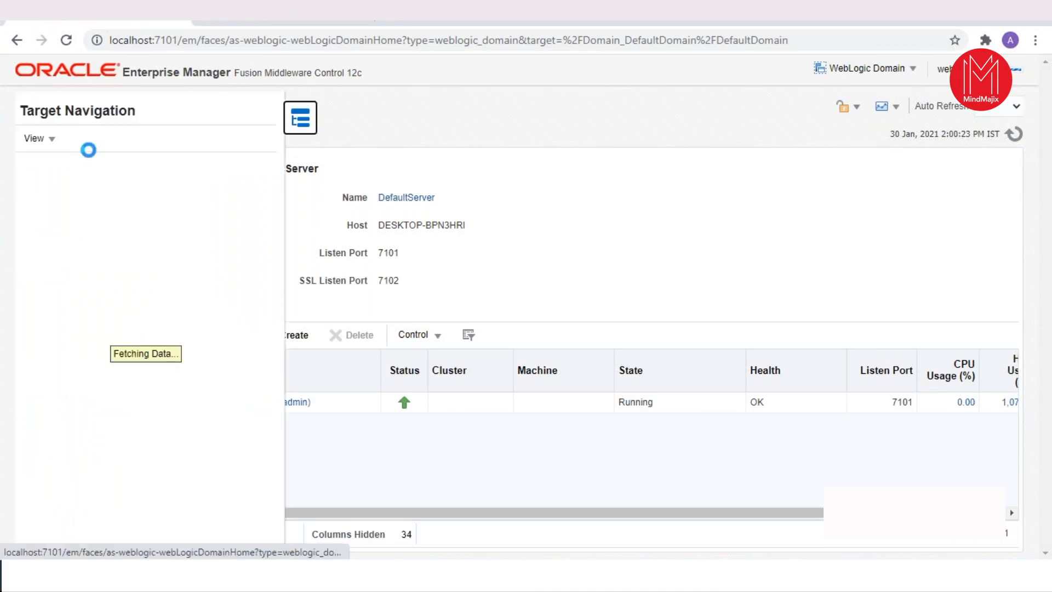
click(25, 189)
click(90, 226)
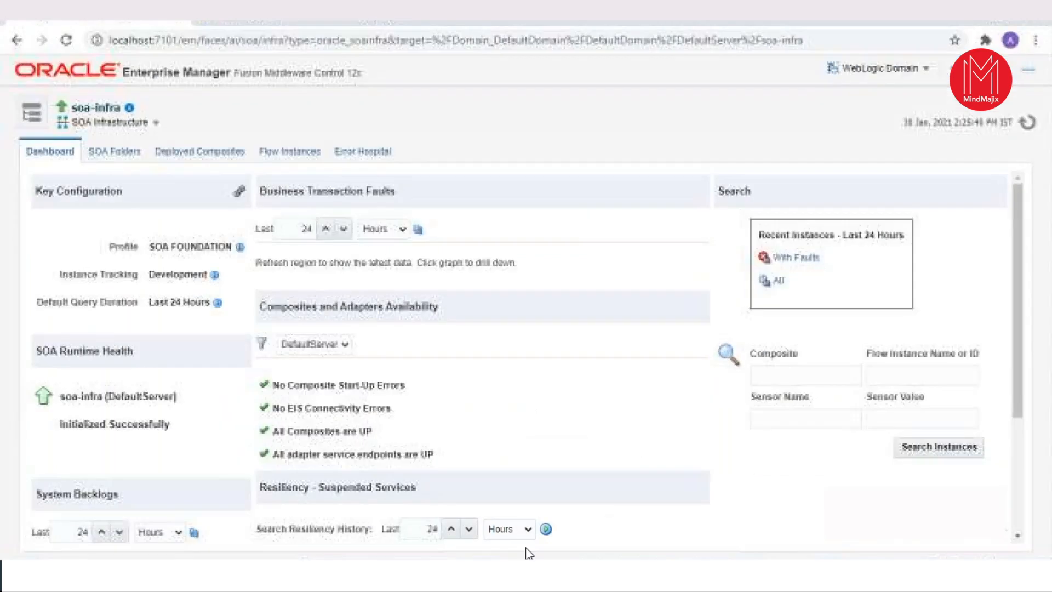
click(207, 152)
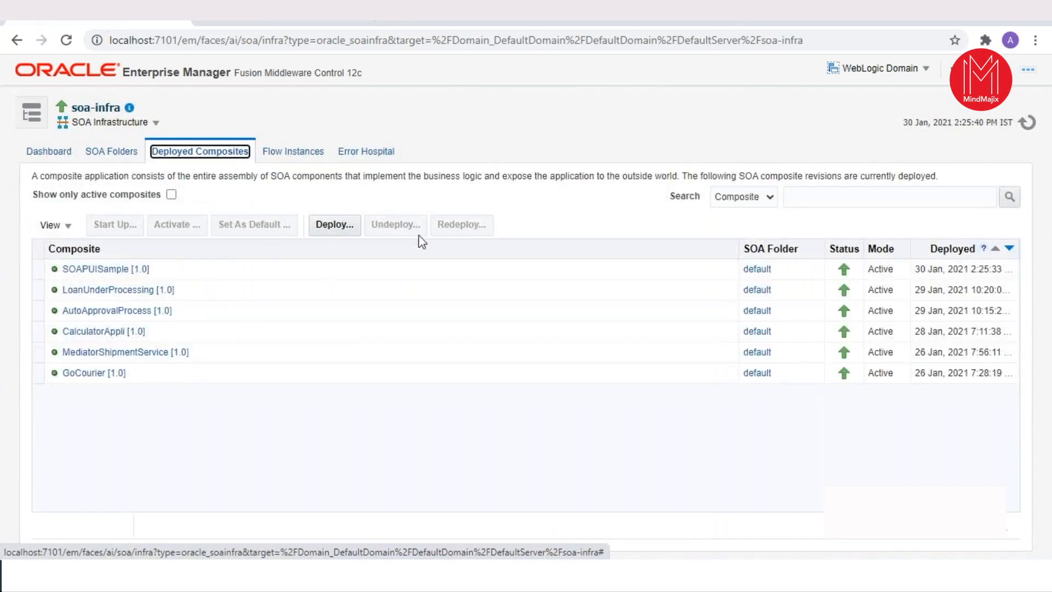
click(92, 269)
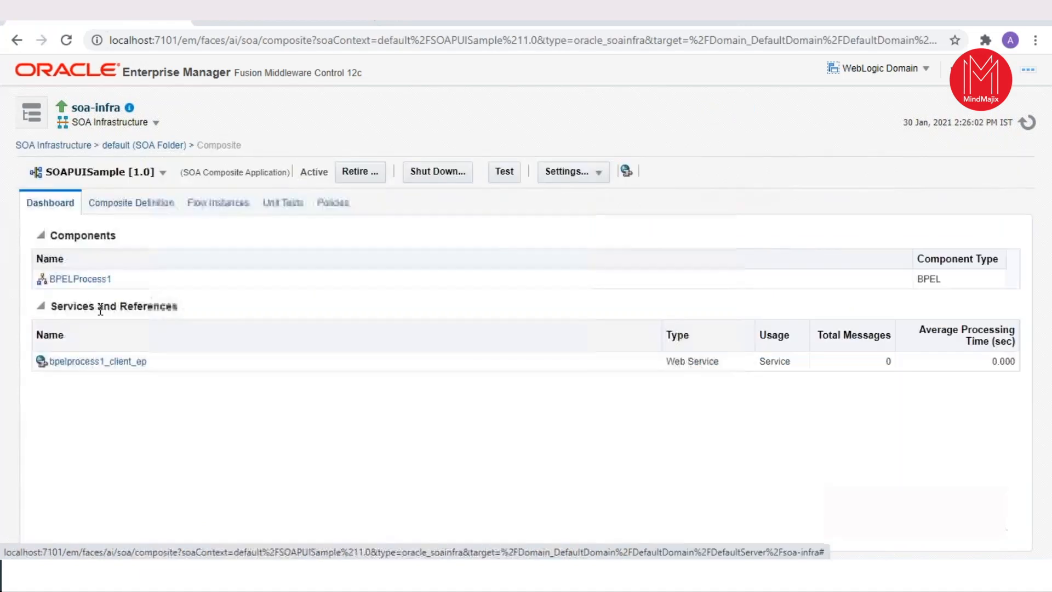
- Show the service endpoint details of SOAPUISample, copy the WSDL URL of bpelprocess1_client_ep and close the details
click(625, 171)
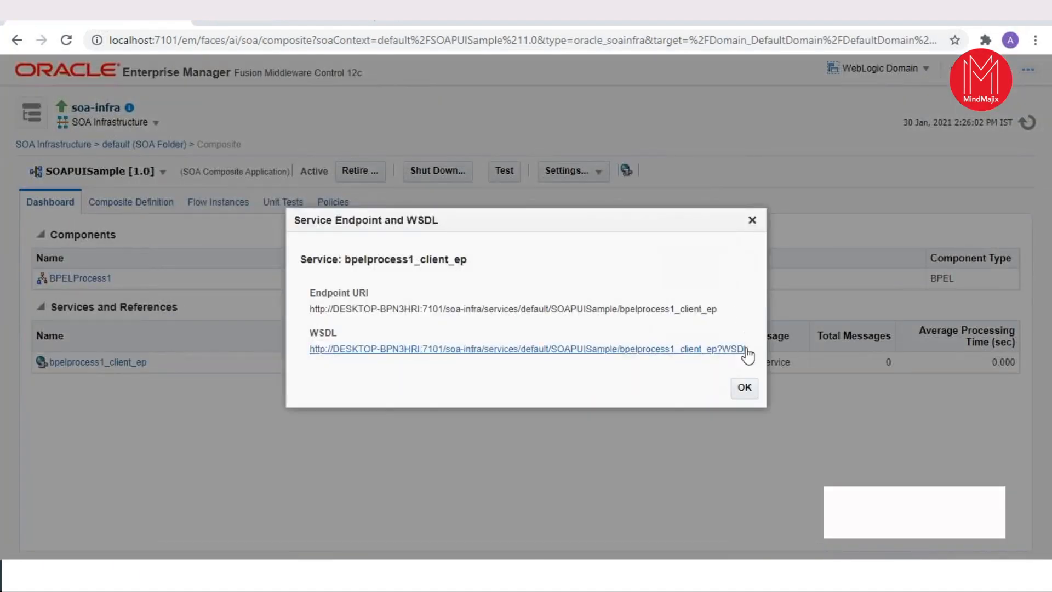
drag(747, 350, 550, 344)
key(ctrl+c)
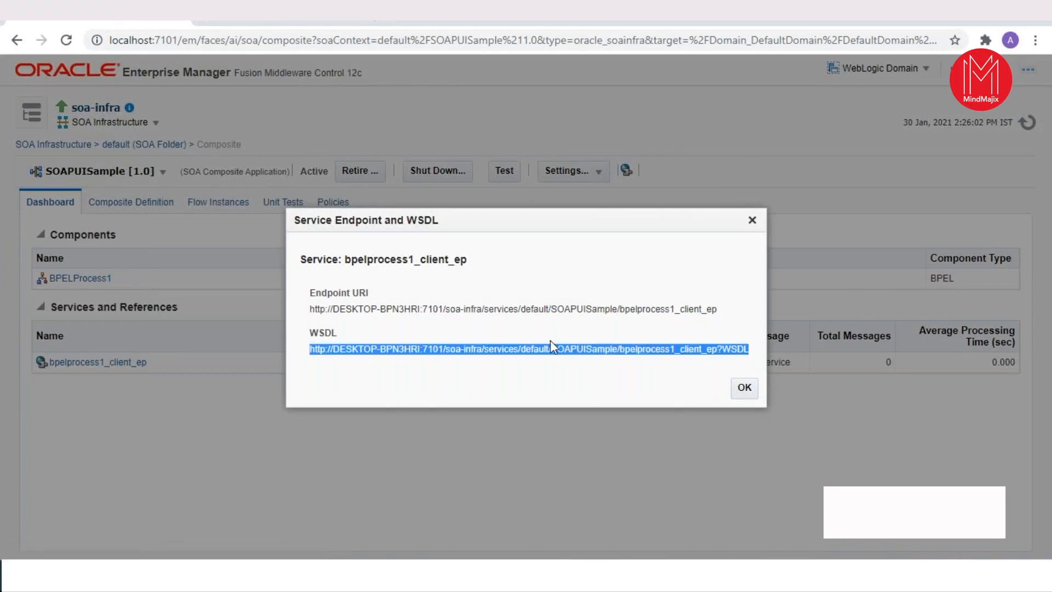
click(752, 220)
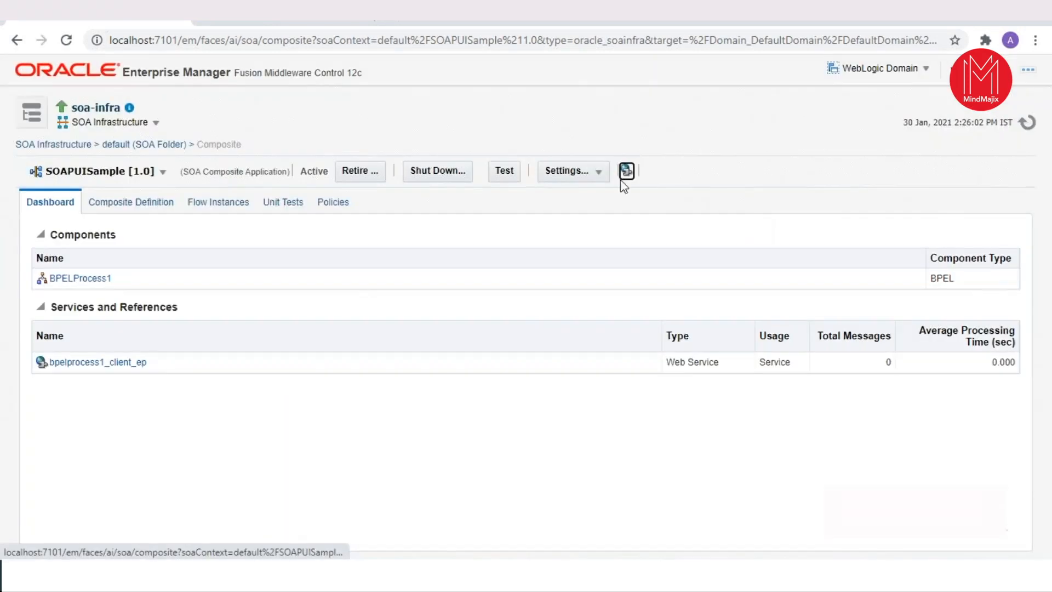
- Open the copied WSDL URL in a separate browser tab and examine the WSDL document down to its service definition
click(393, 25)
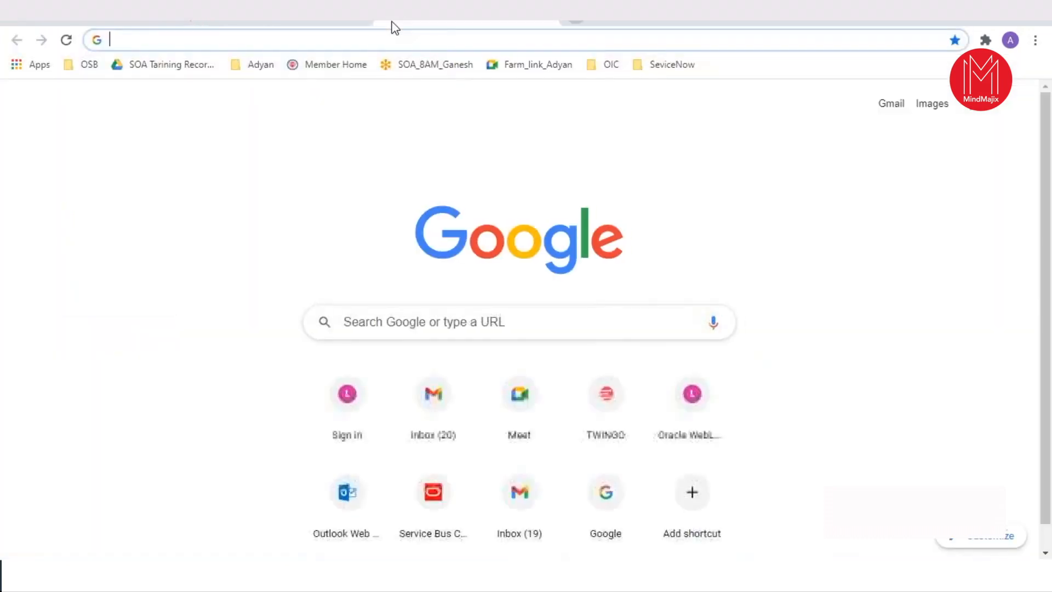
key(ctrl+v)
key(Return)
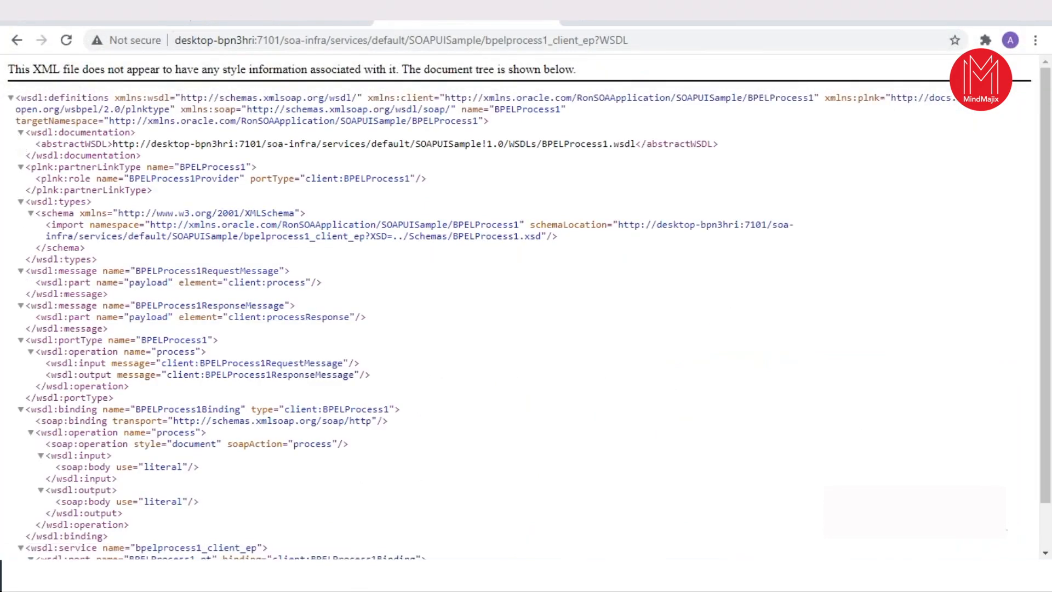
click(1047, 539)
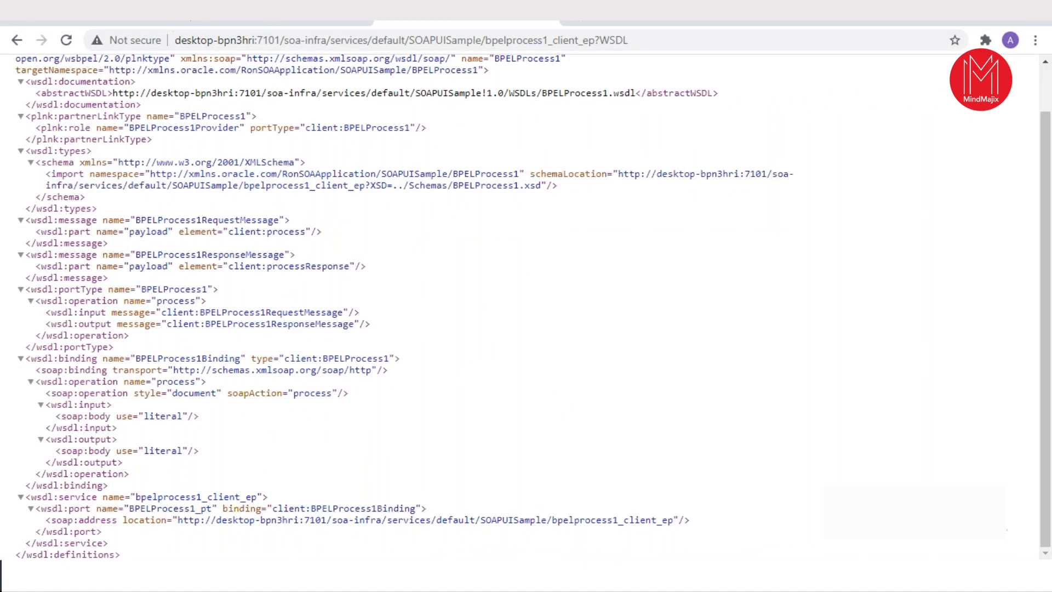
- Switch to SoapUI, widen the response area of the Multiply request and close that request
click(626, 575)
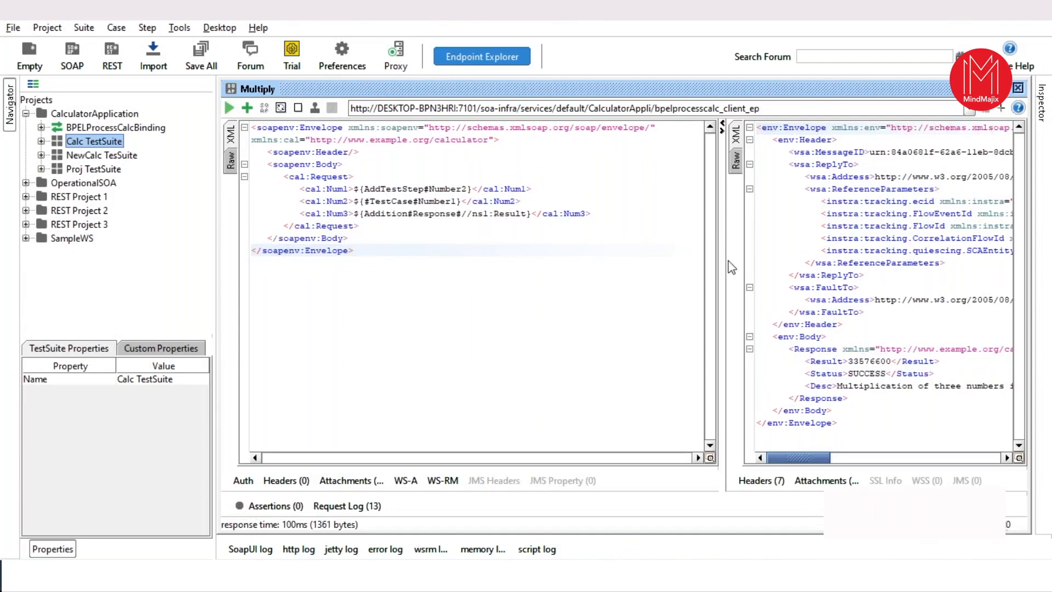
drag(721, 262, 661, 271)
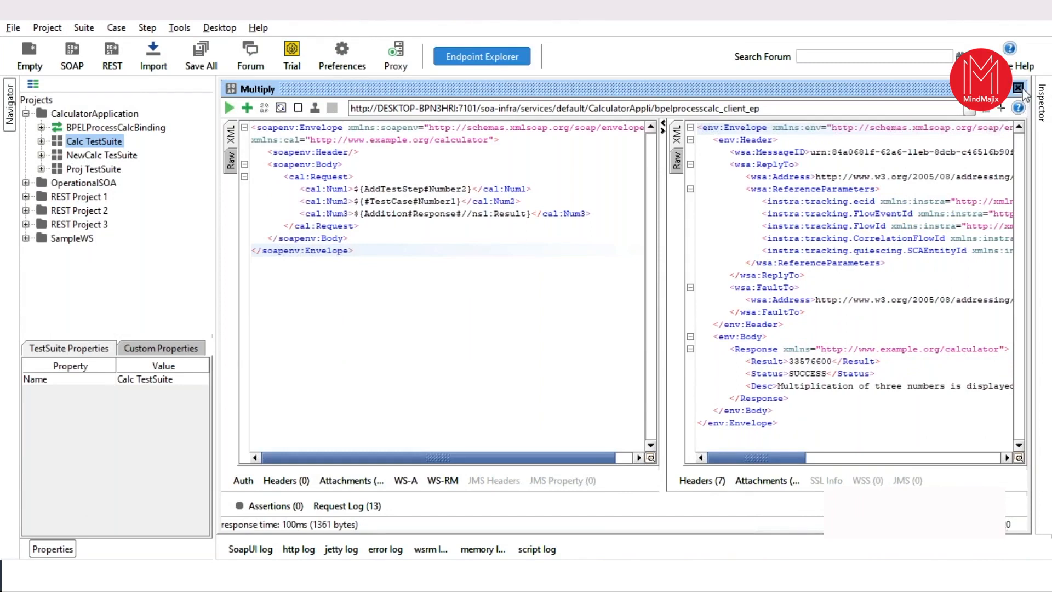
click(1017, 88)
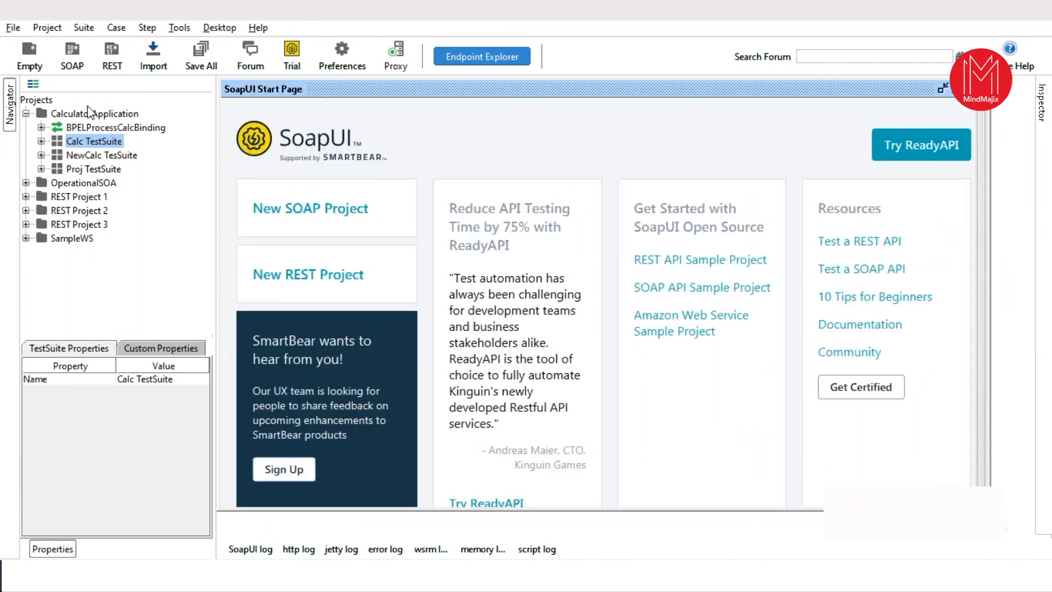
- Expand Calc TestSuite and NewCalc TesSuite in CalculatorApplication, and open the Addition request from Addition TestCase's test steps
click(41, 141)
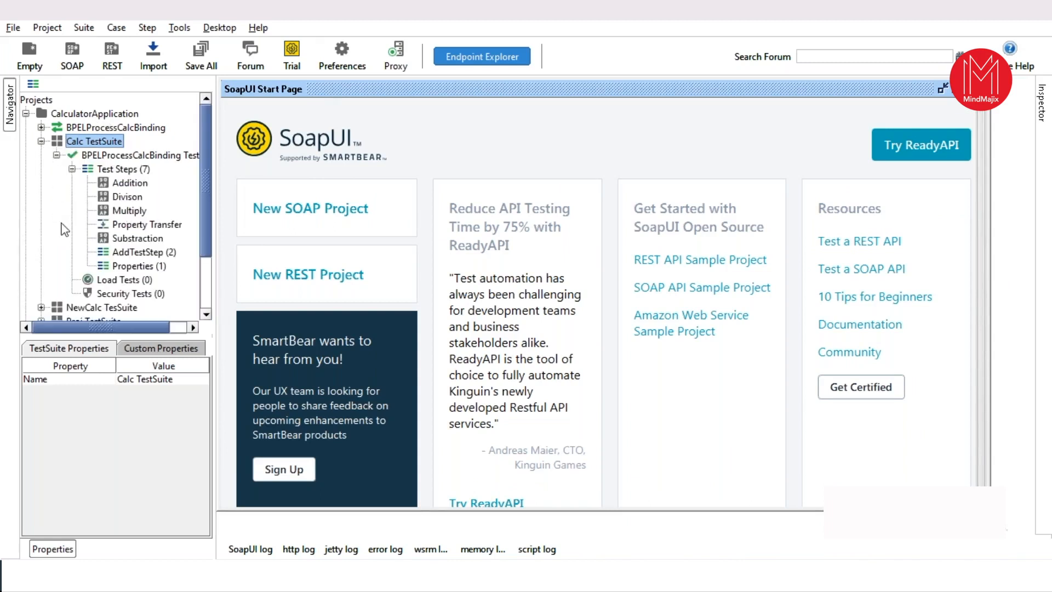
click(42, 308)
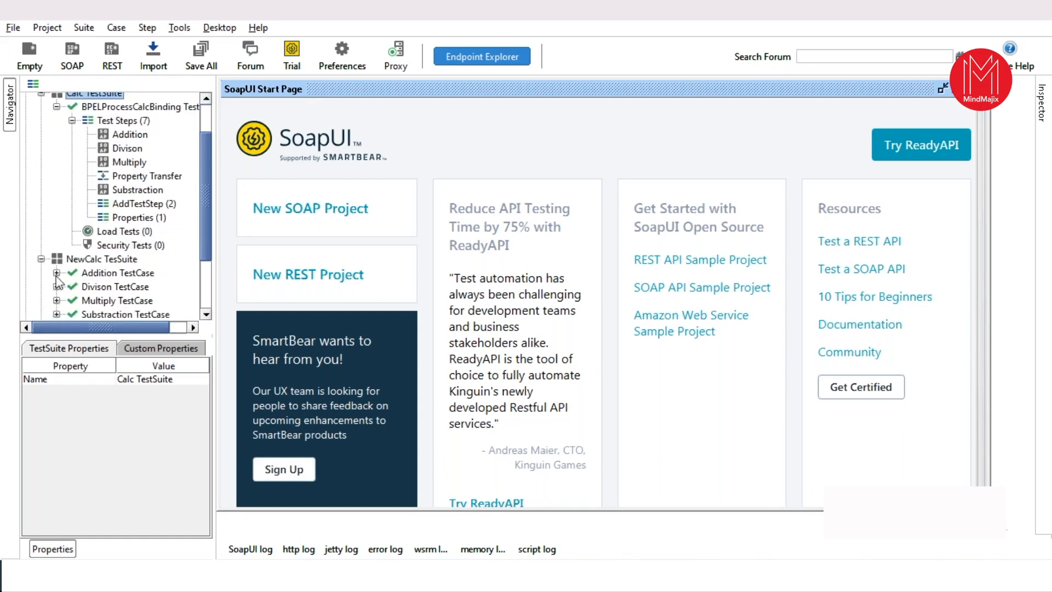
click(57, 272)
click(72, 286)
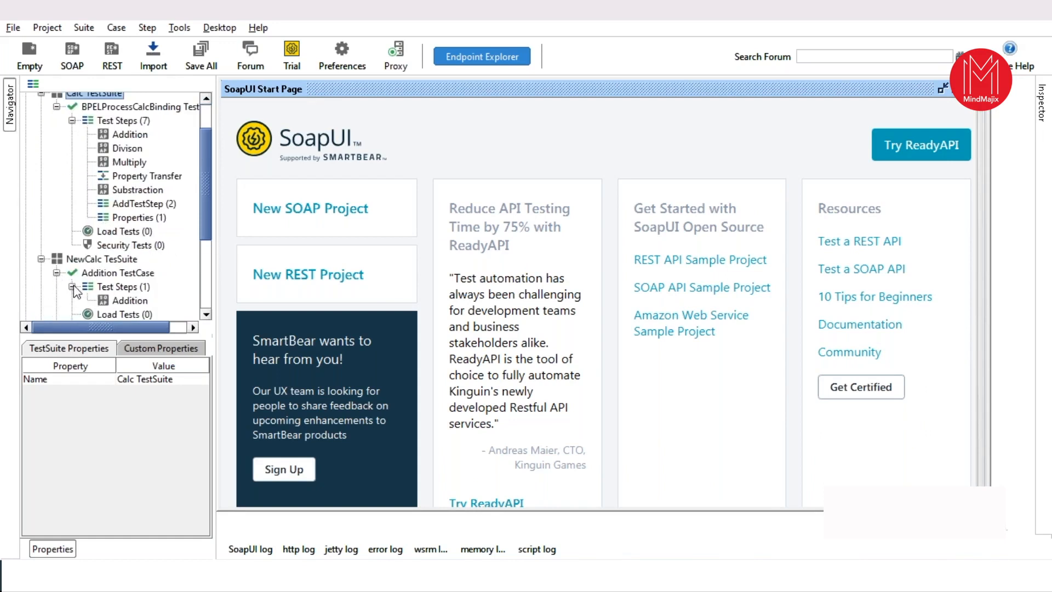
click(130, 301)
double_click(130, 302)
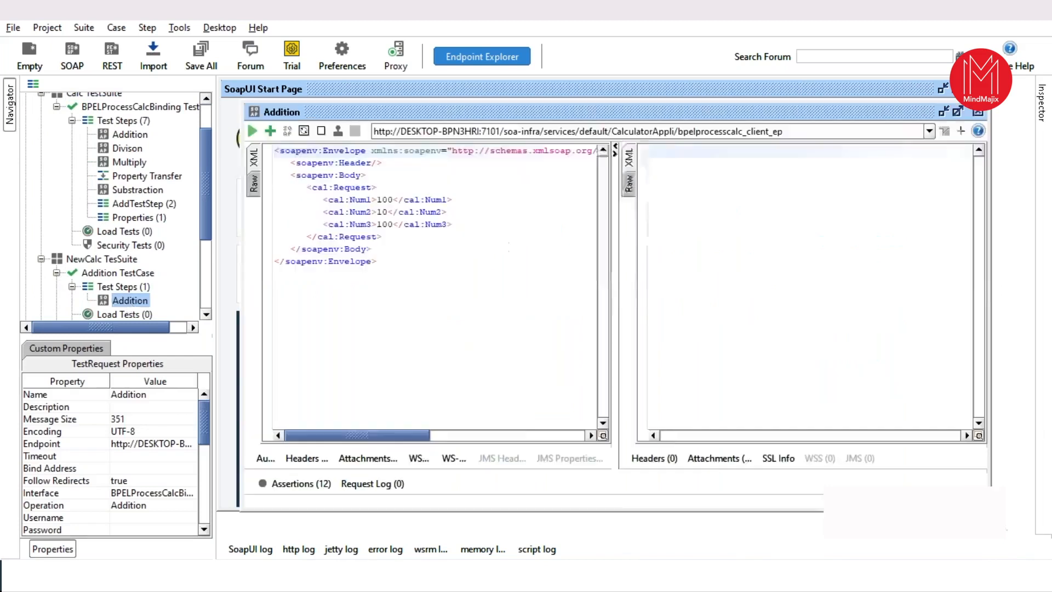
- Run the Addition request and review its assertion results, closing the request and collapsing Calc TestSuite when finished
click(310, 483)
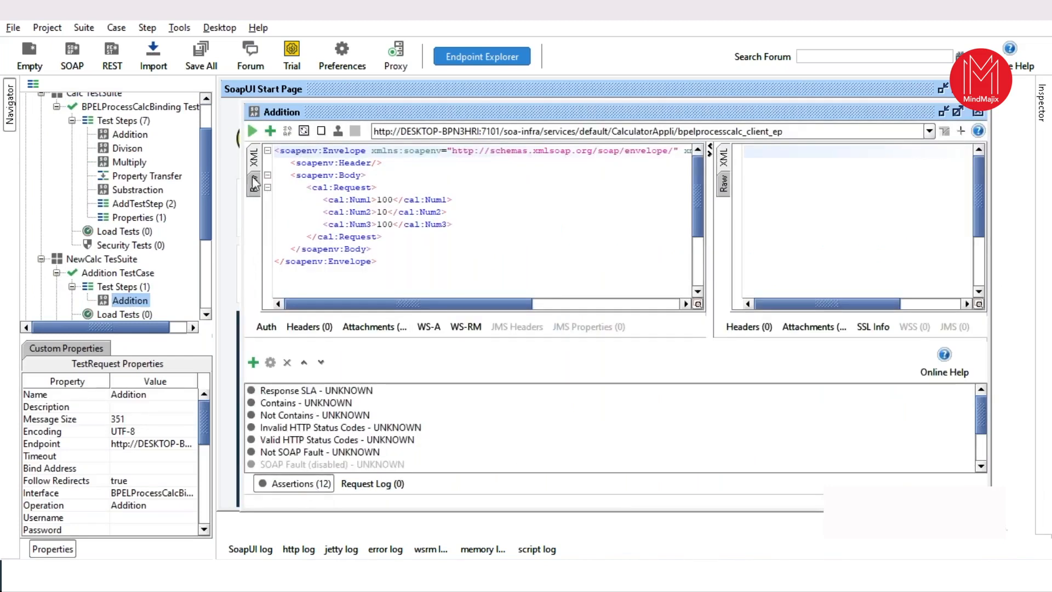
click(252, 131)
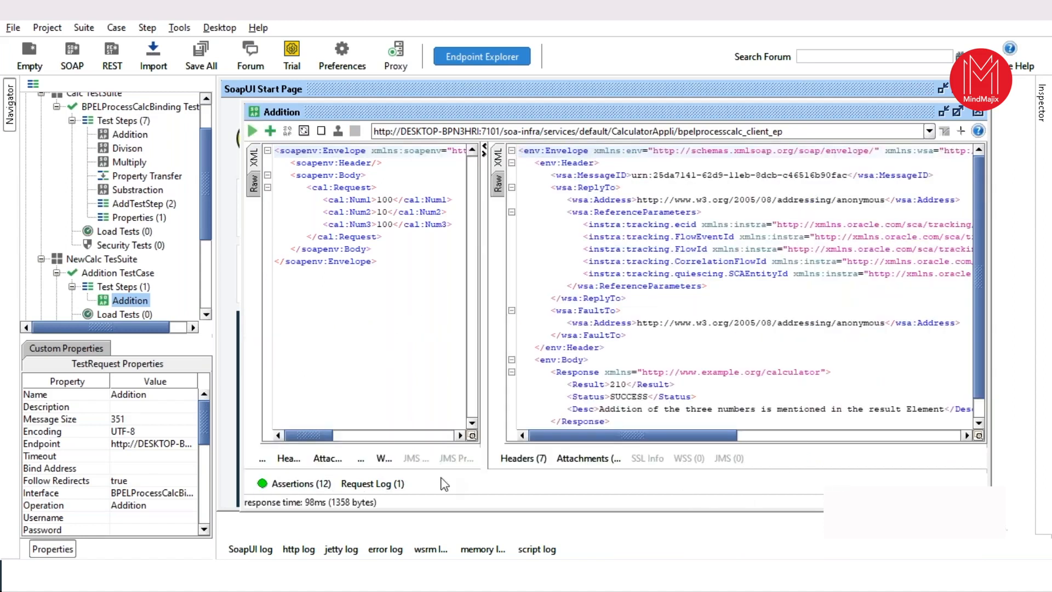
click(300, 483)
scroll(384, 428, down, 2)
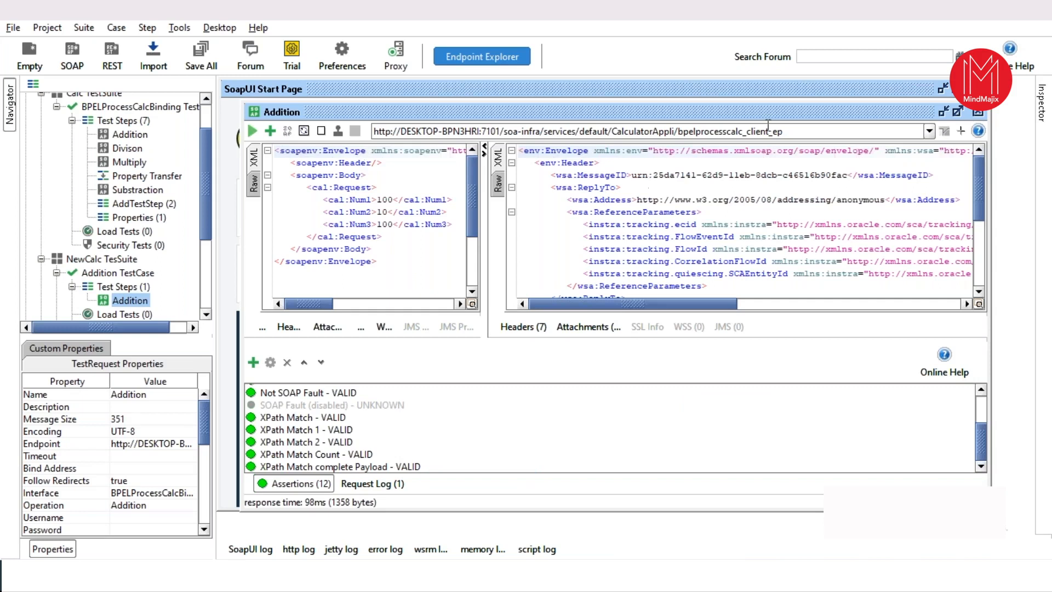
click(978, 113)
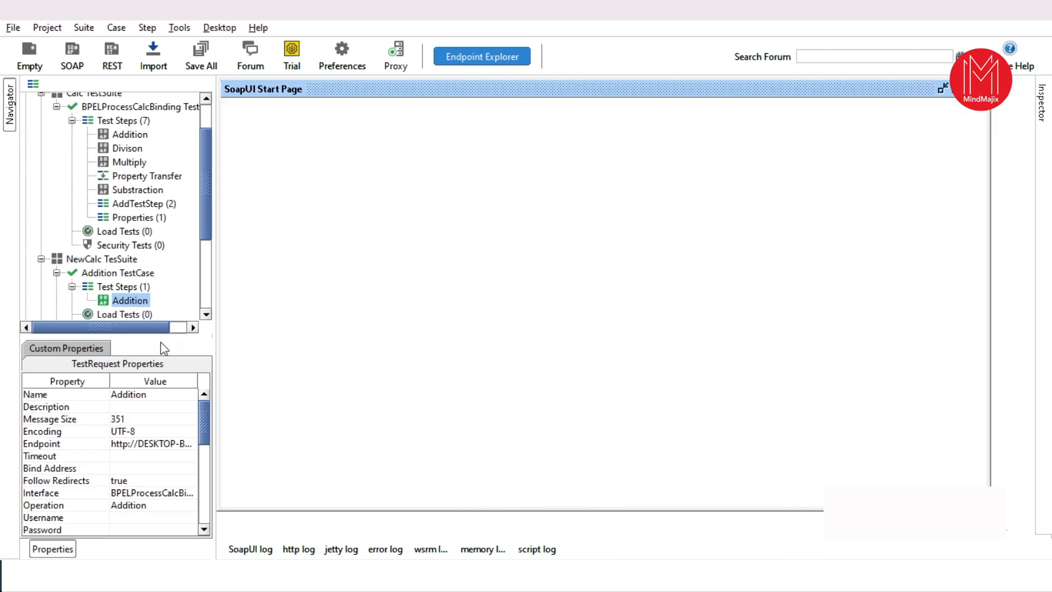
click(41, 93)
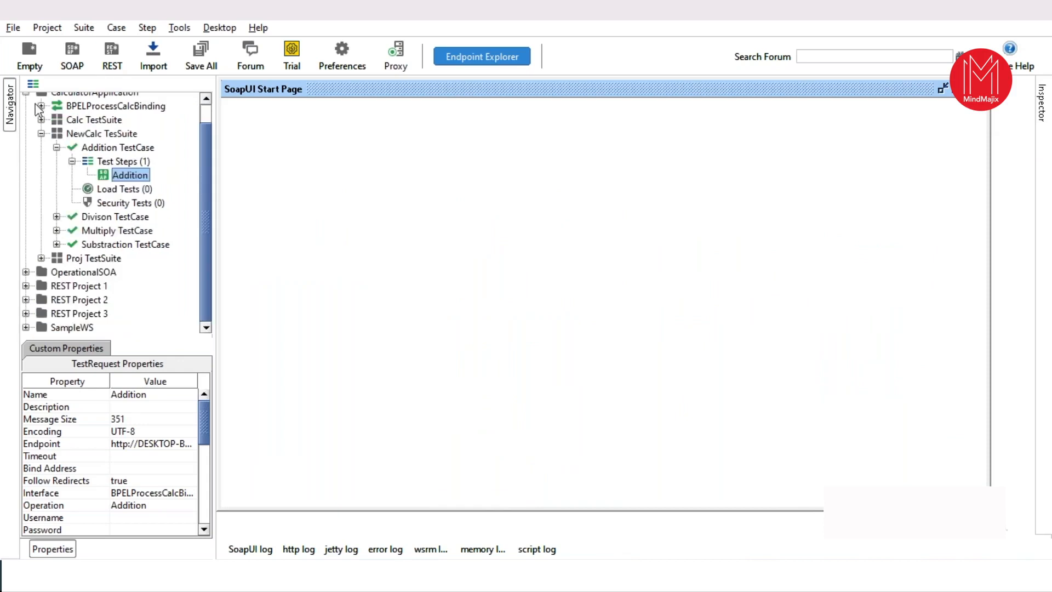
- Collapse CalculatorApplication and create a SOAP project named SOAPUIDemo from the copied WSDL URL, with sample requests for all operations
click(42, 136)
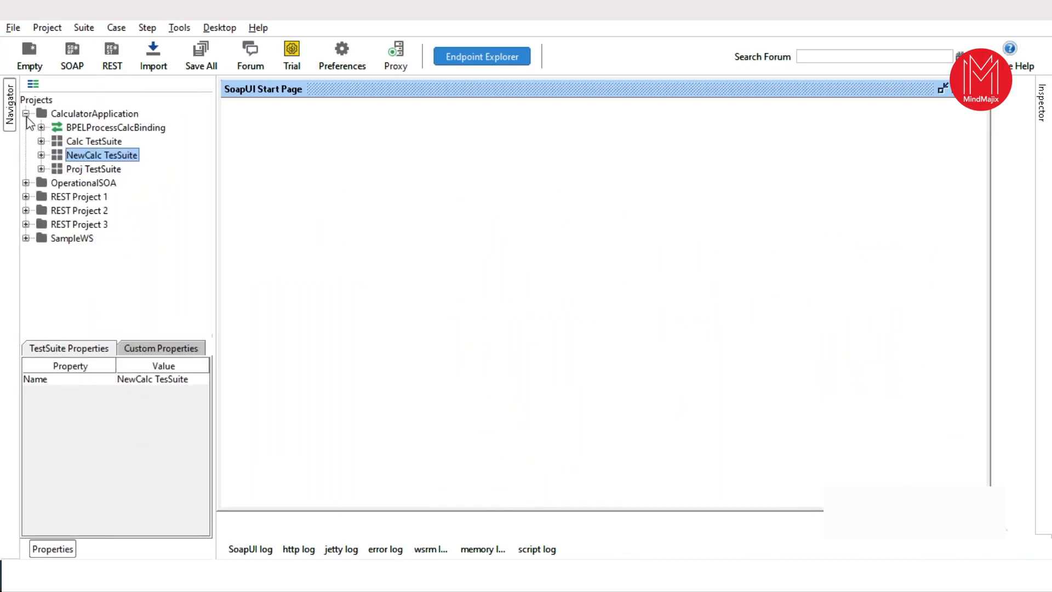
click(25, 114)
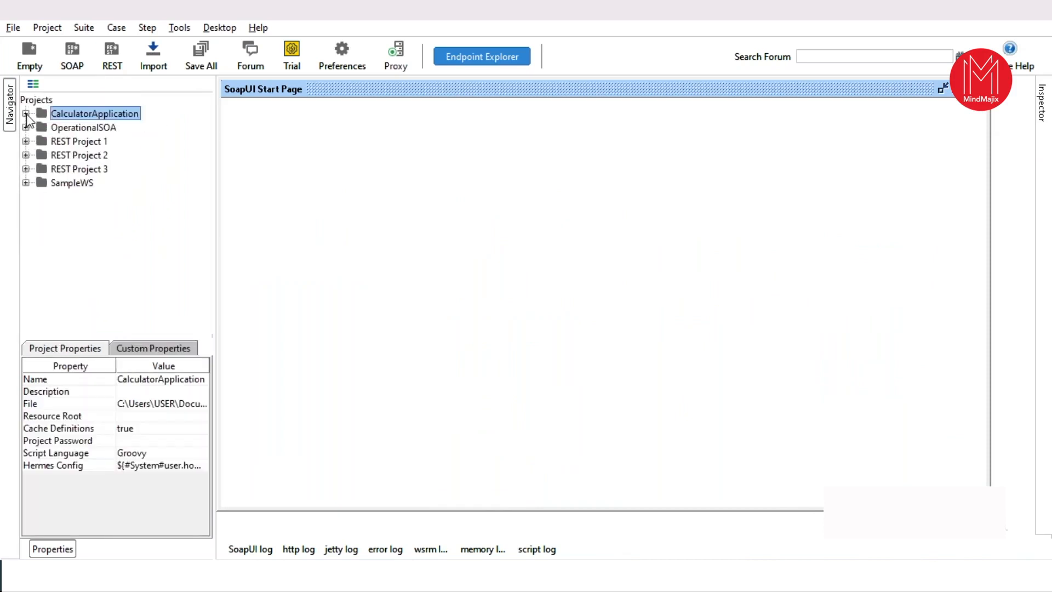
click(12, 28)
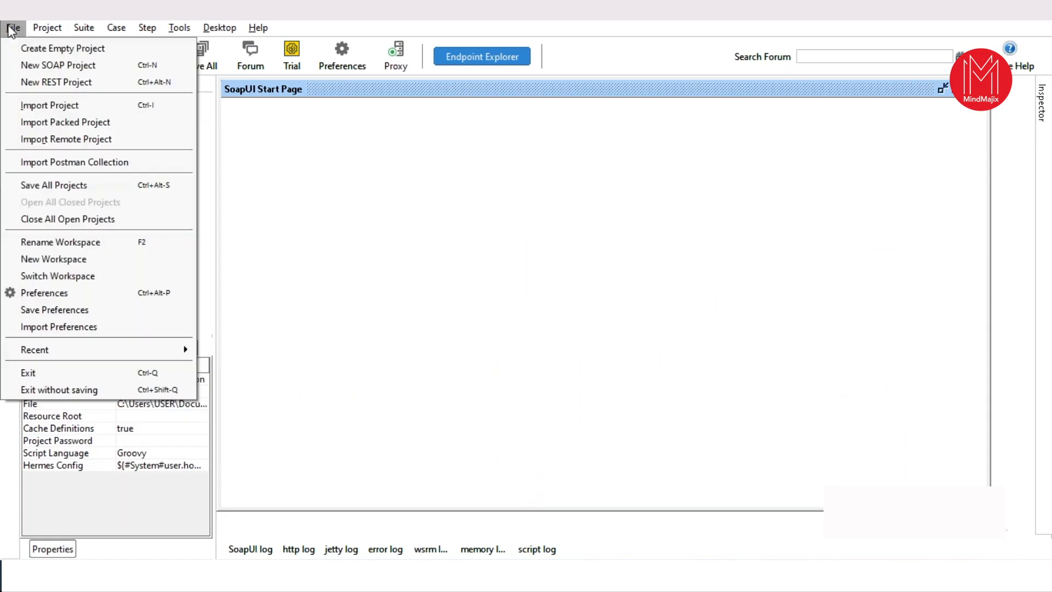
click(28, 63)
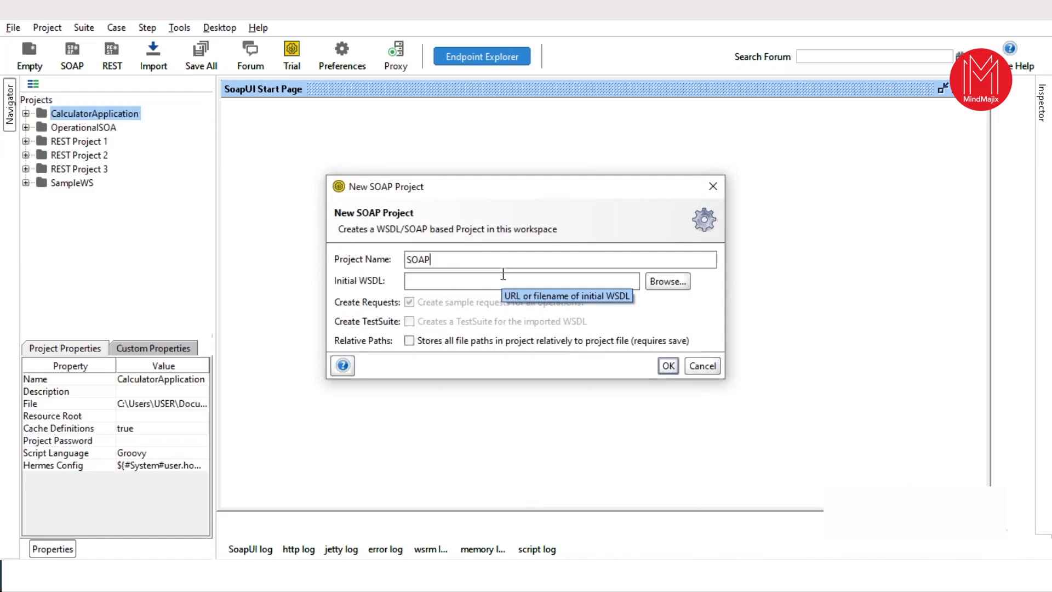
text(SOAPUIDemo)
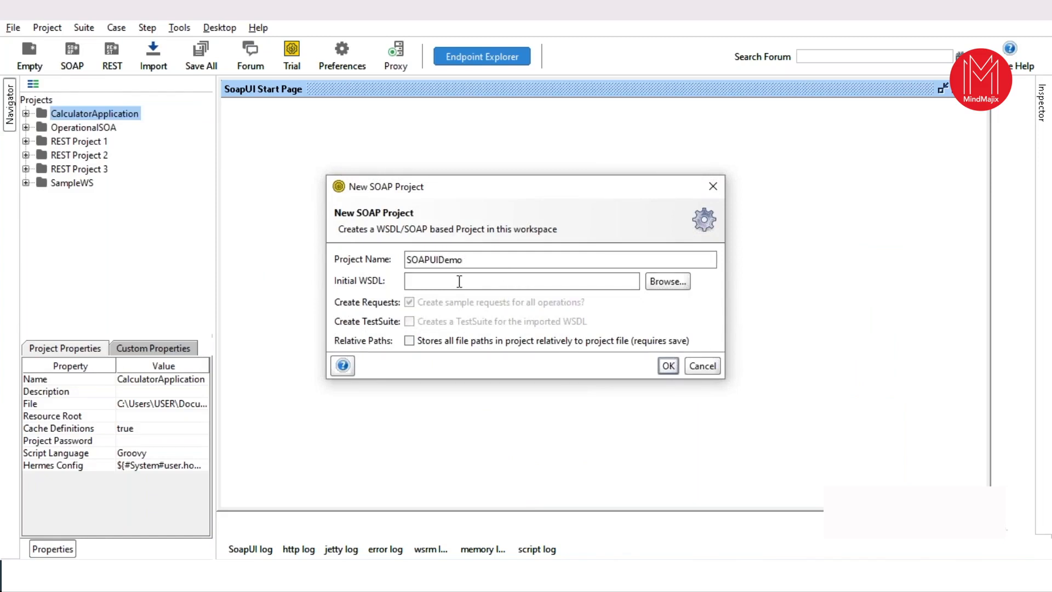
click(459, 281)
key(ctrl+v)
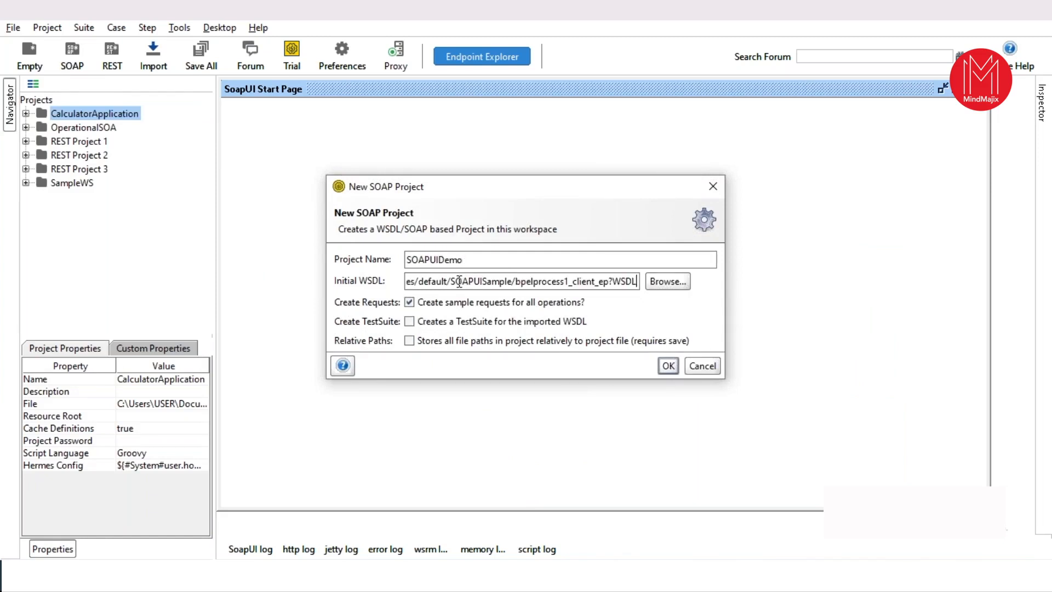
click(409, 322)
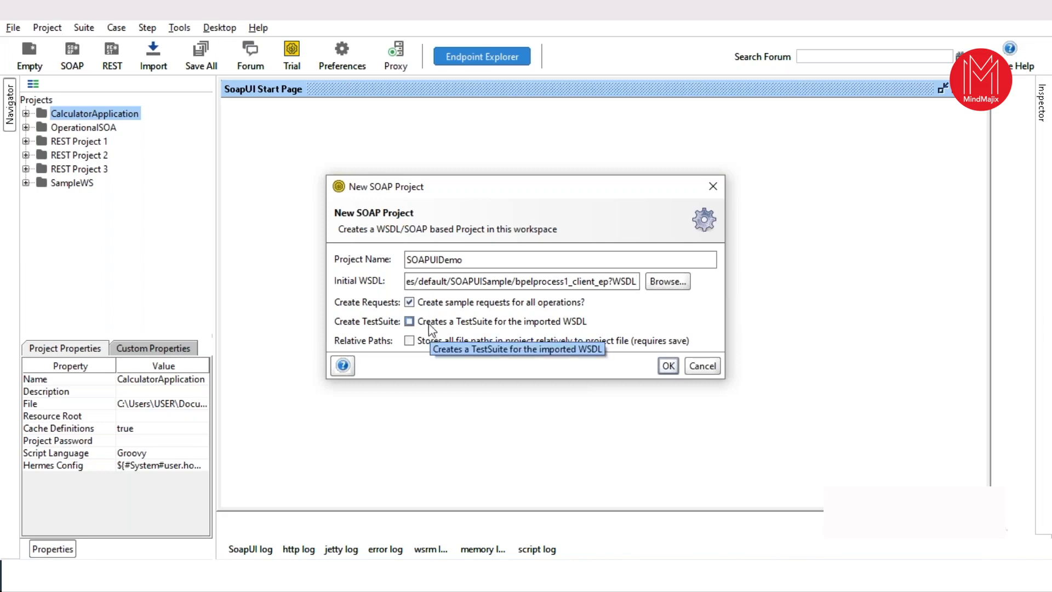
click(668, 366)
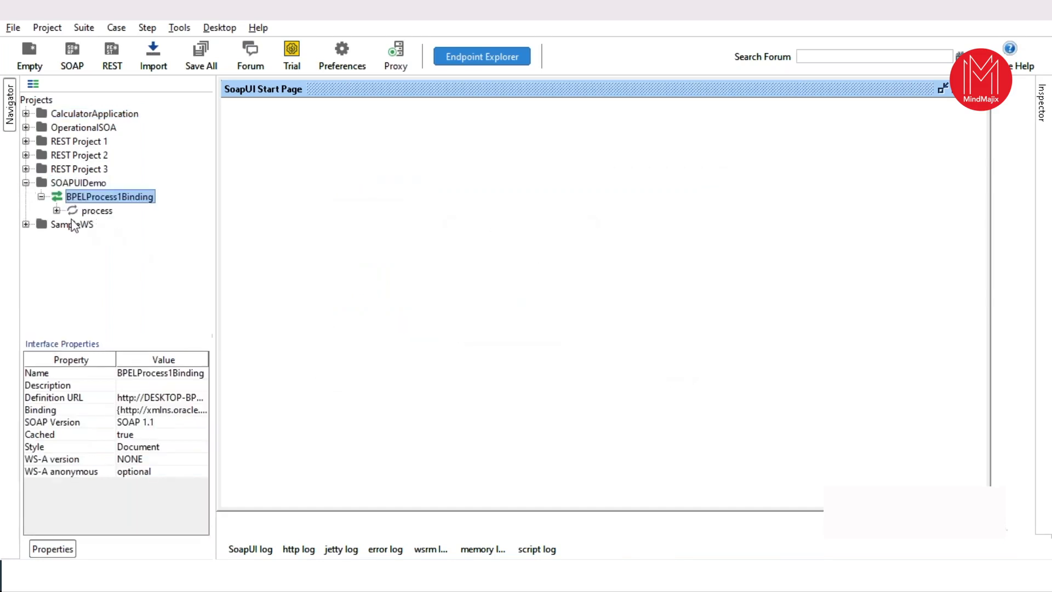
- Open Request 1 of the process operation in a maximized window, replace the bpel:input placeholder with a sample first name, and run the request
double_click(118, 224)
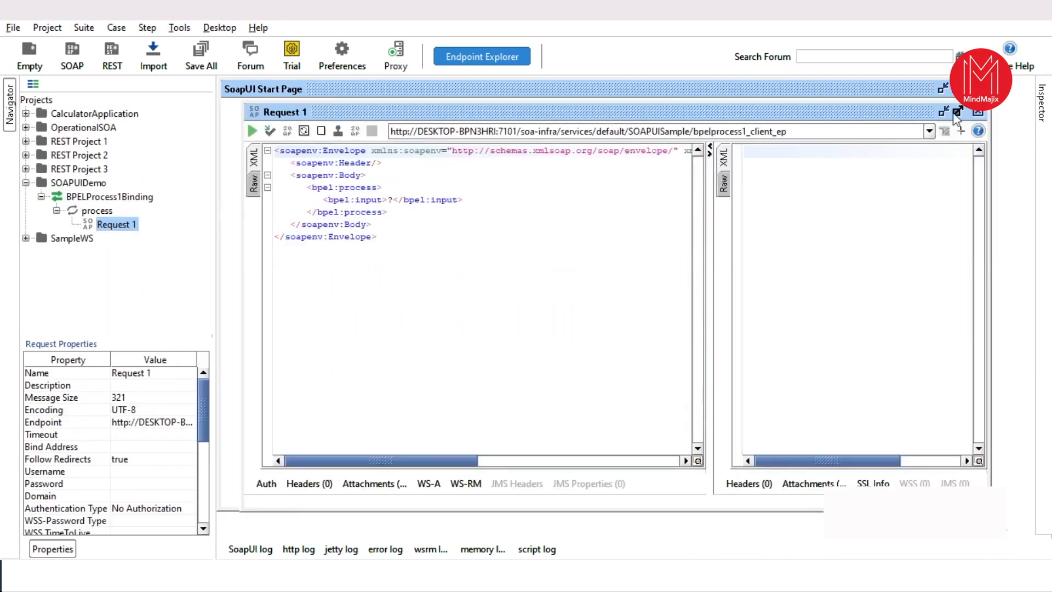
click(958, 111)
click(372, 175)
key(Delete)
text(Sam)
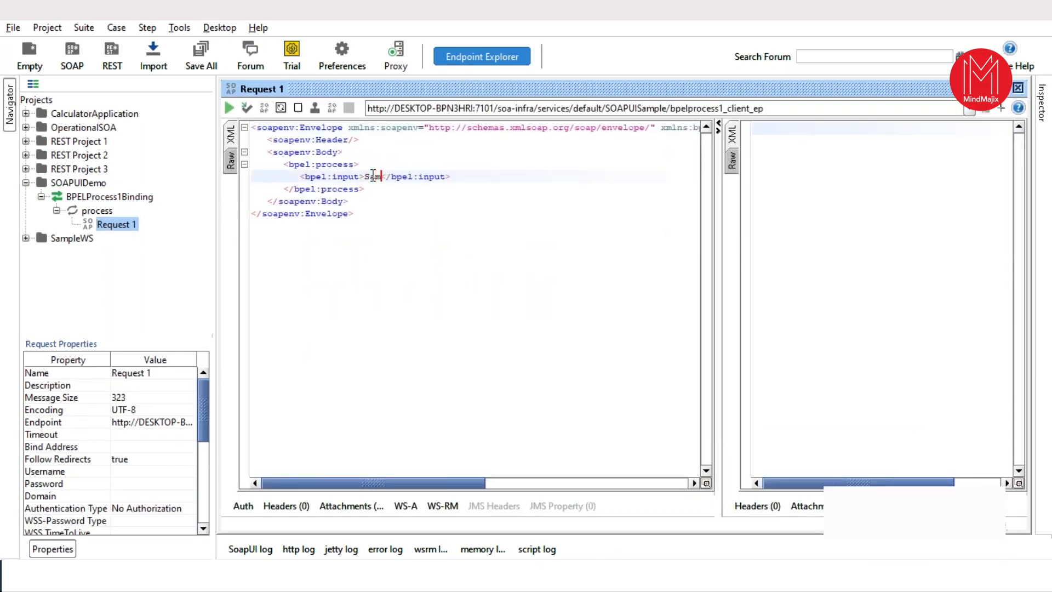
click(230, 107)
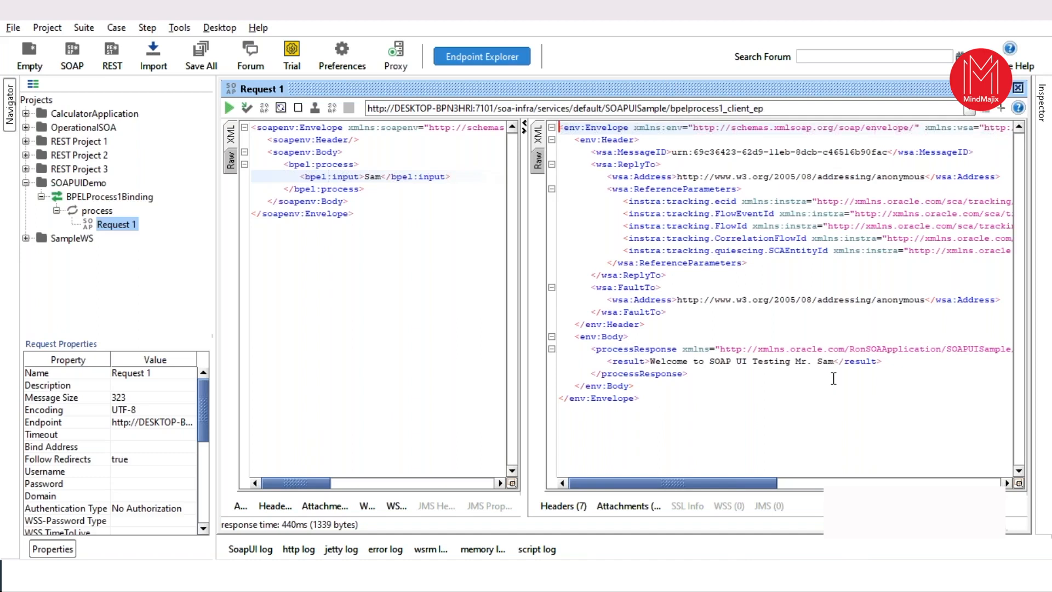
- Generate a TestSuite named Sample TesSuite from BPELProcess1Binding, with one TestCase for each operation and new empty requests
click(115, 196)
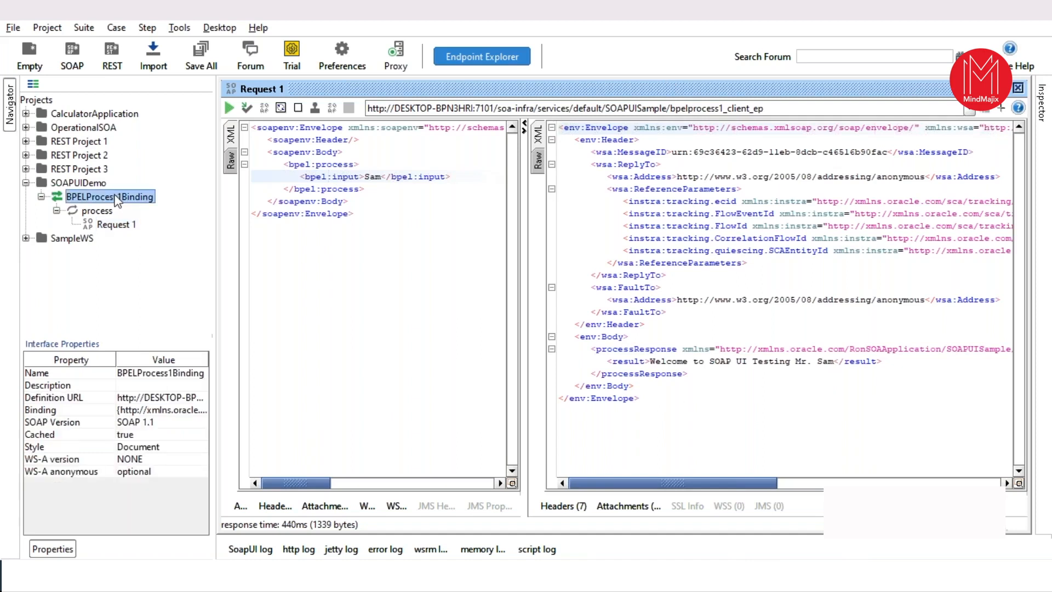
right_click(116, 198)
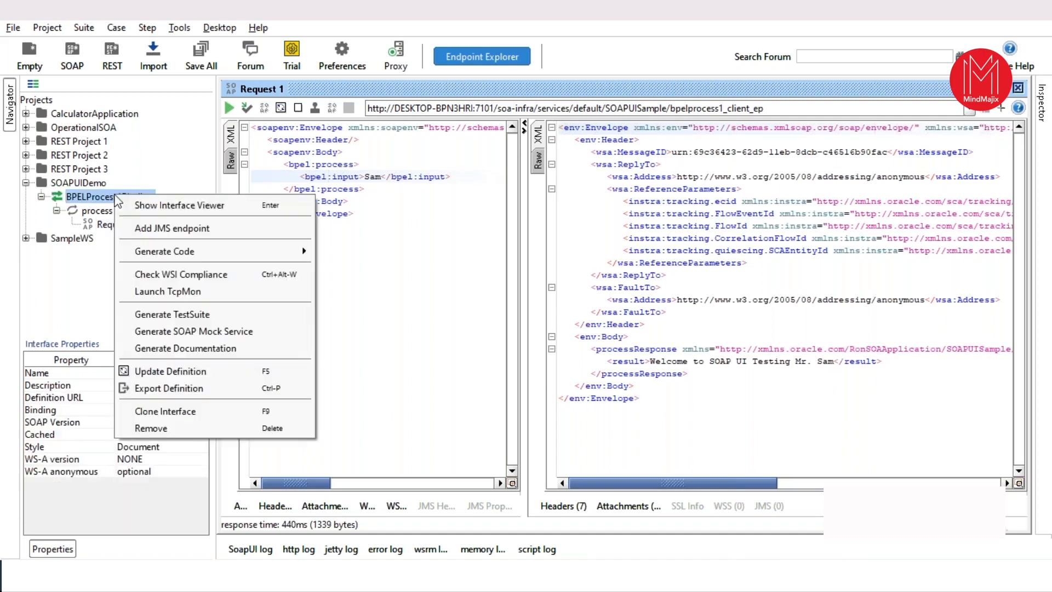
click(159, 316)
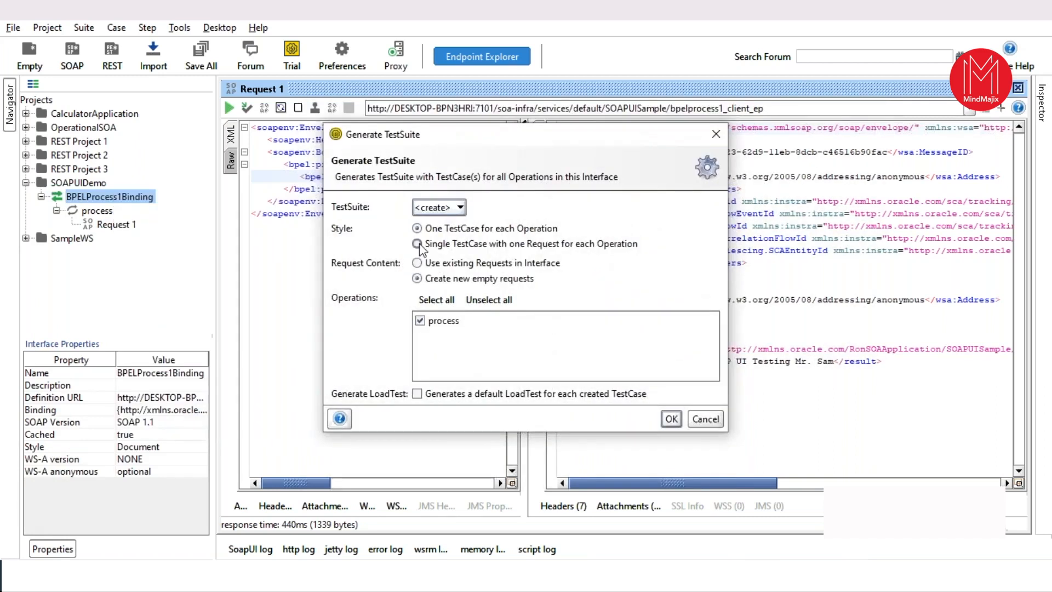
click(672, 421)
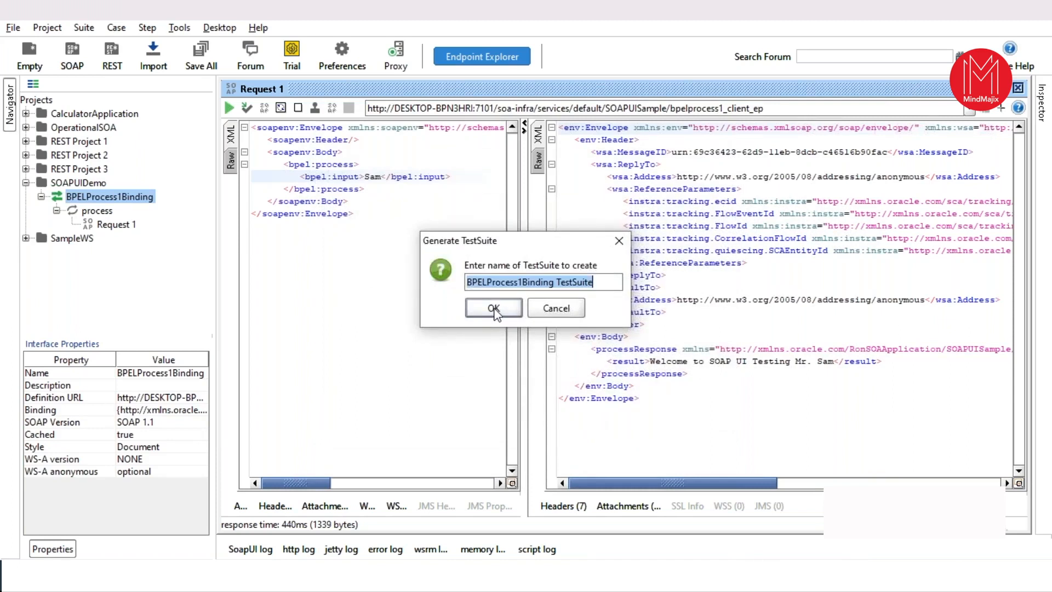
text(Sample Tes)
key(BackSpace)
key(BackSpace)
key(BackSpace)
text(TesSuite)
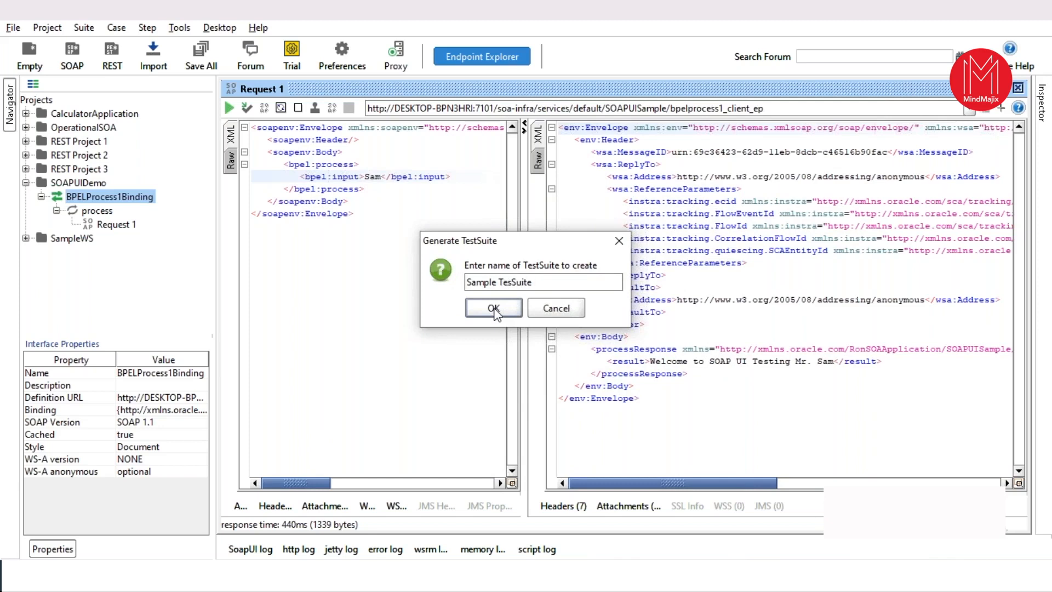
click(494, 309)
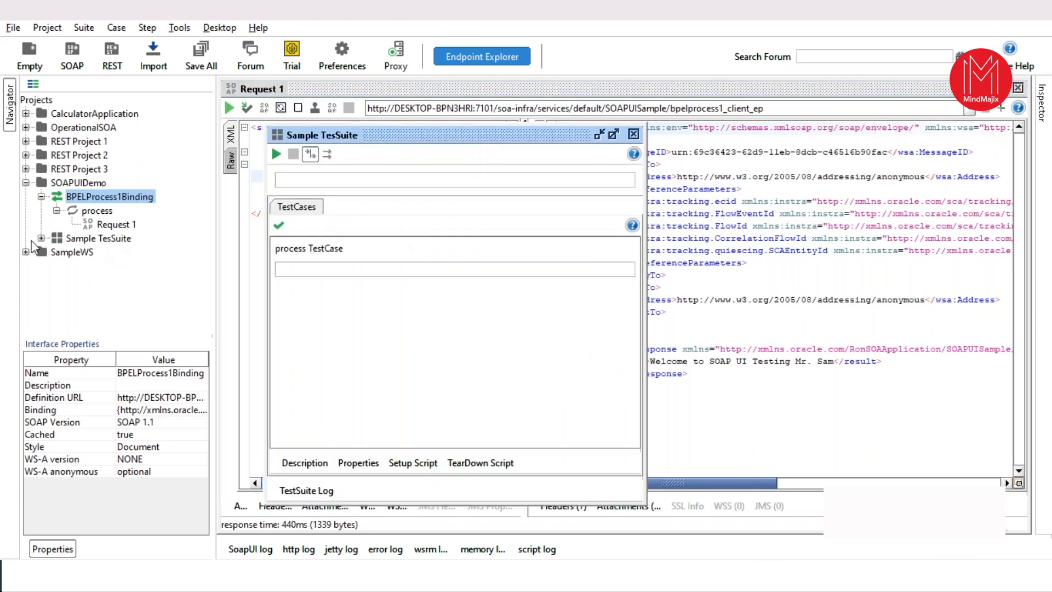
- Expand Sample TesSuite down to process TestCase's test steps and open the process test request in a maximized window
click(41, 238)
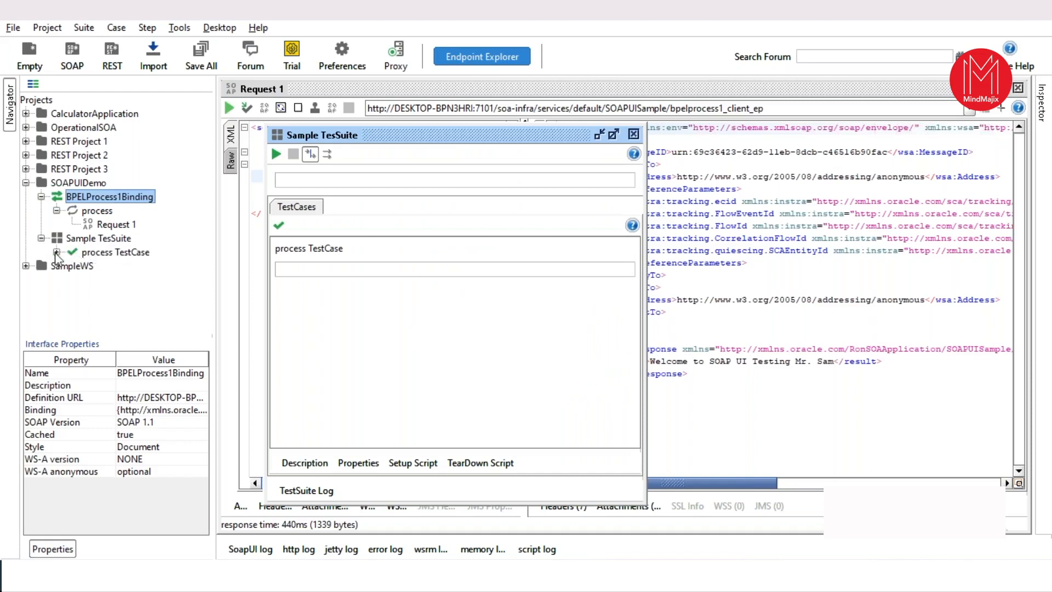
click(56, 252)
click(72, 266)
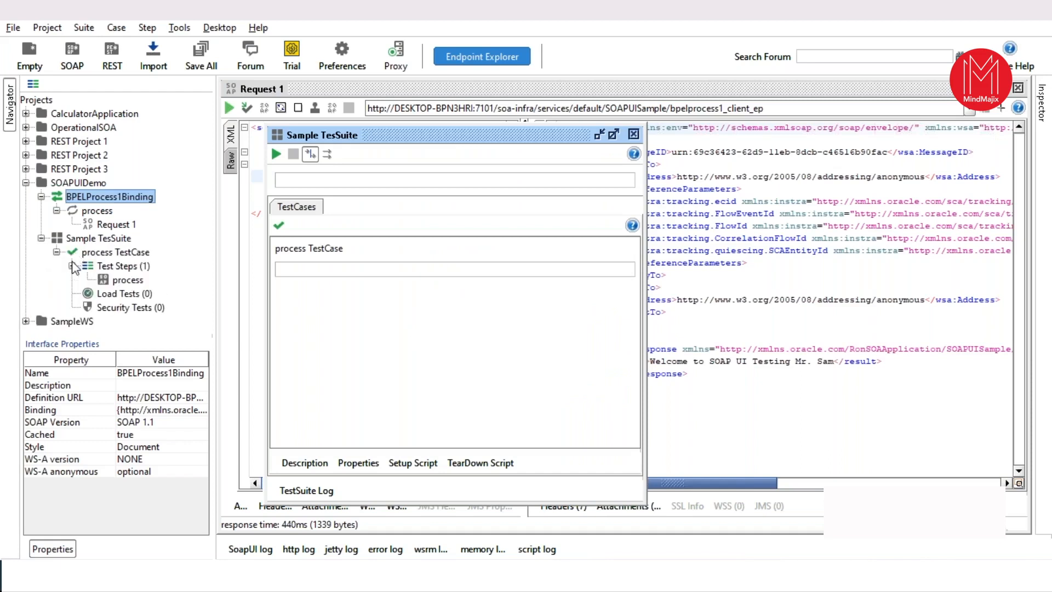
click(126, 286)
double_click(126, 283)
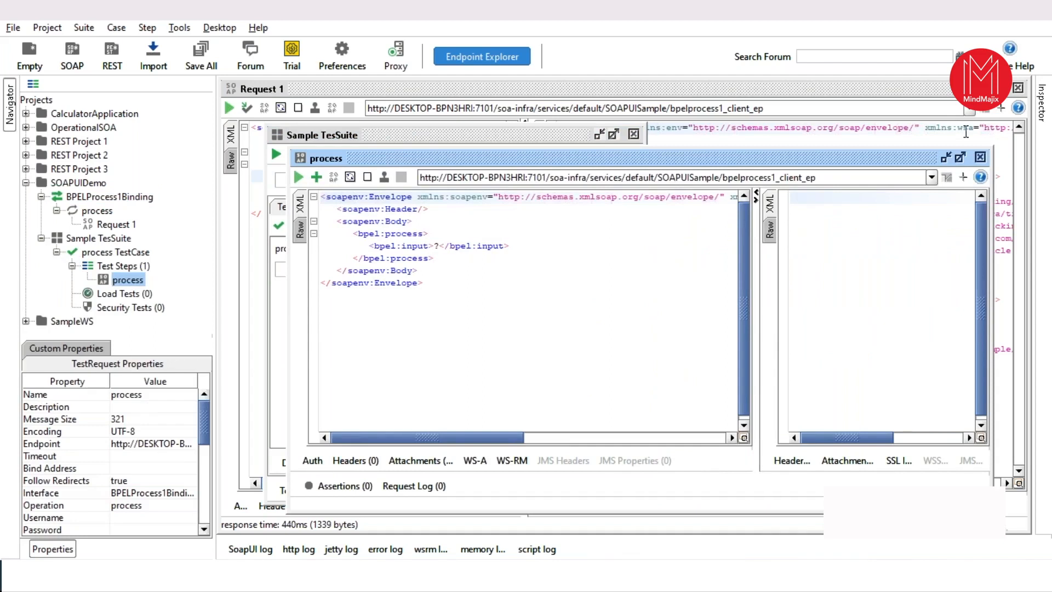
click(963, 157)
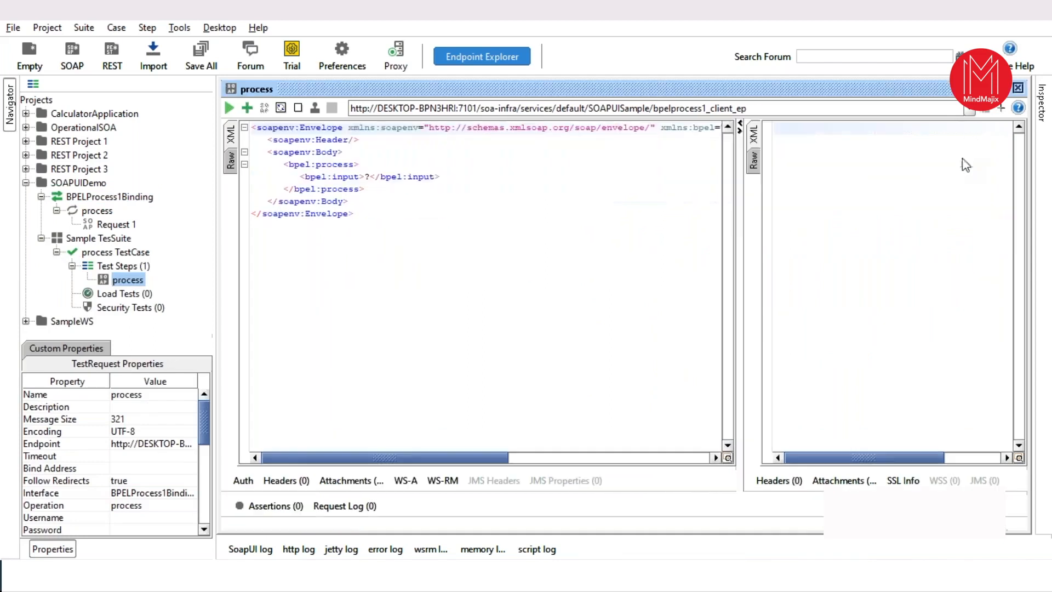
- Review the assertion types available for the process test request, including Property Content, Compliance, Script and Security, and close without adding any
click(276, 505)
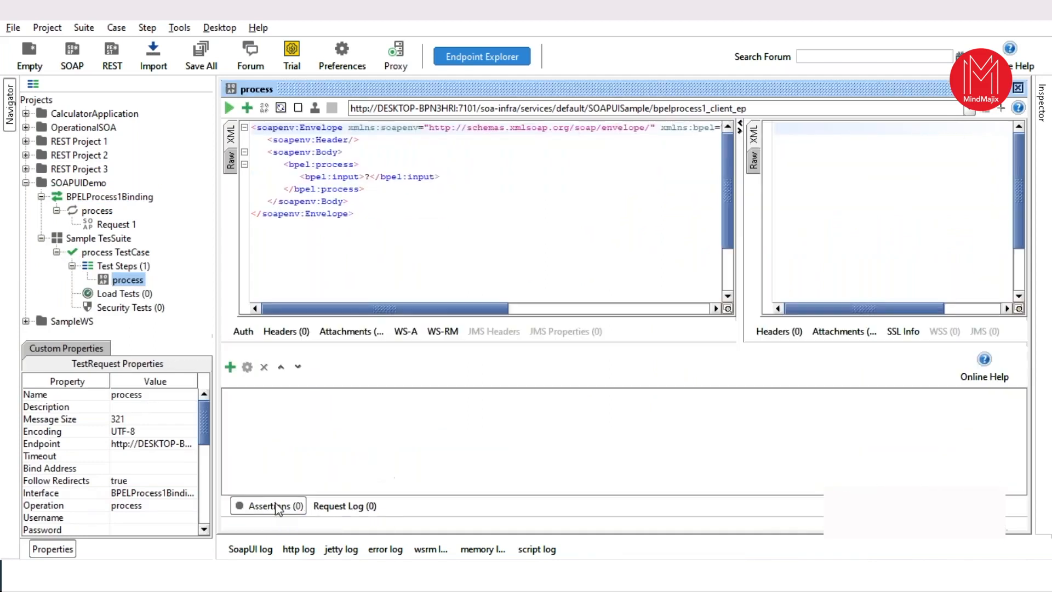
click(230, 366)
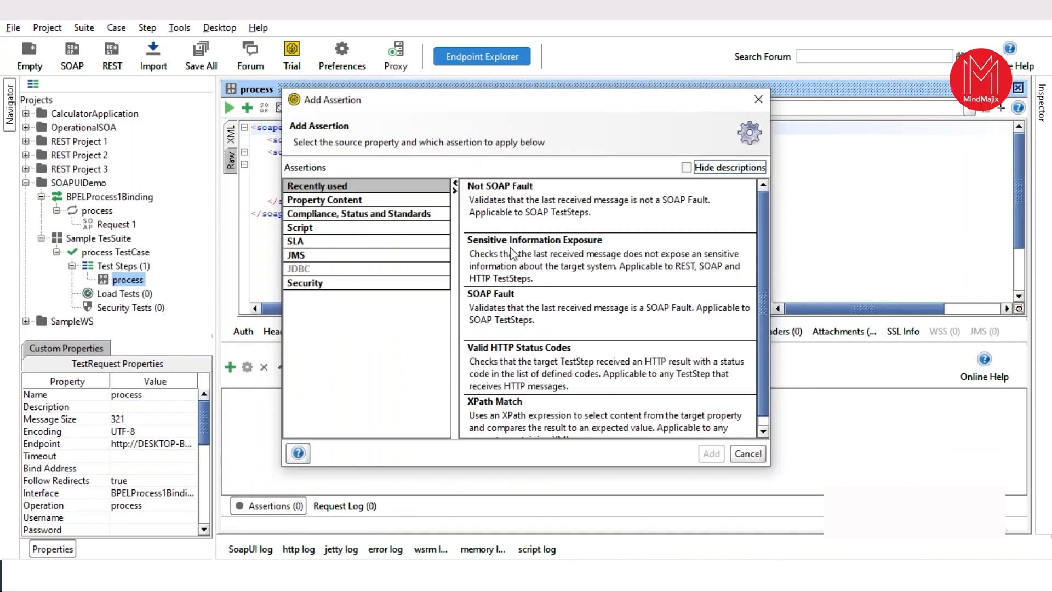
click(353, 200)
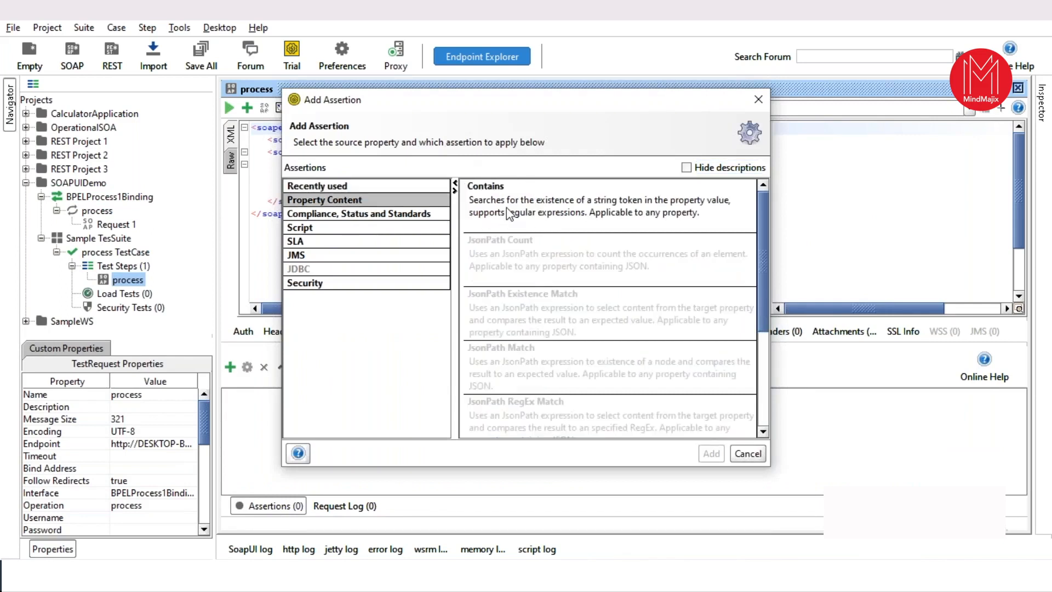
click(762, 412)
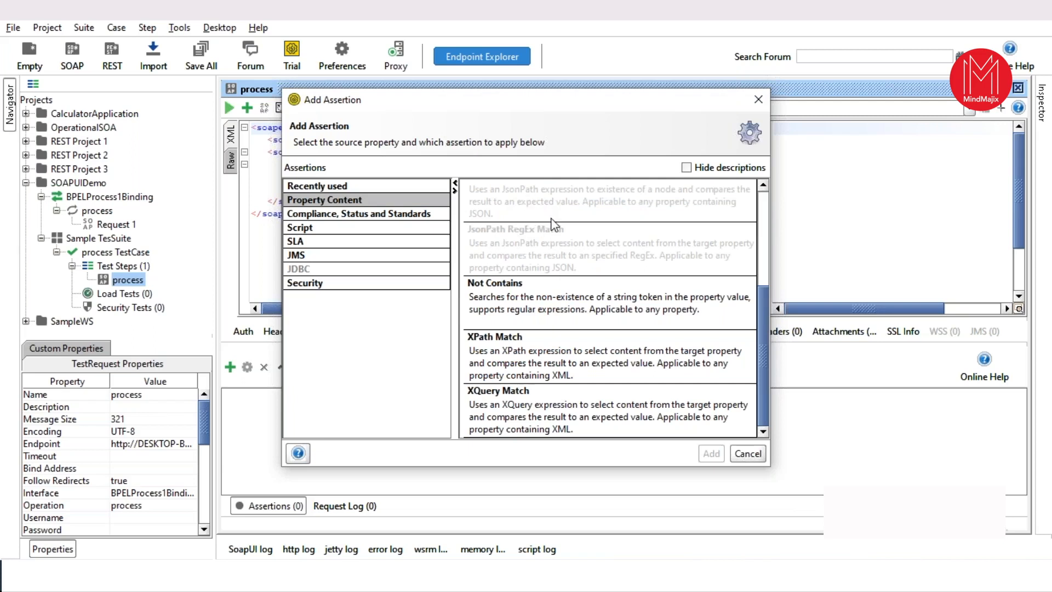
click(383, 215)
click(373, 227)
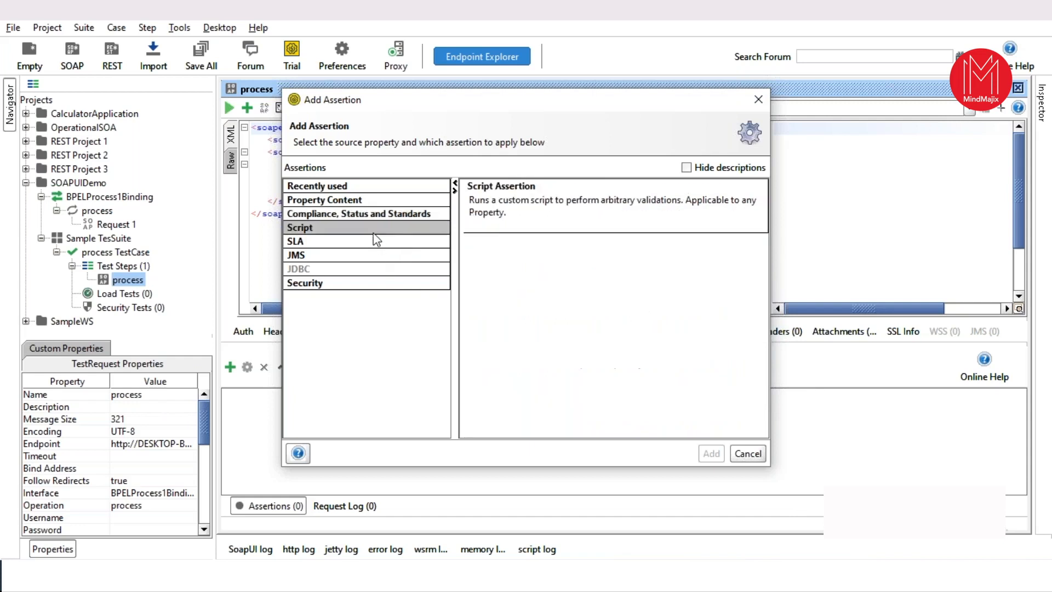
click(359, 284)
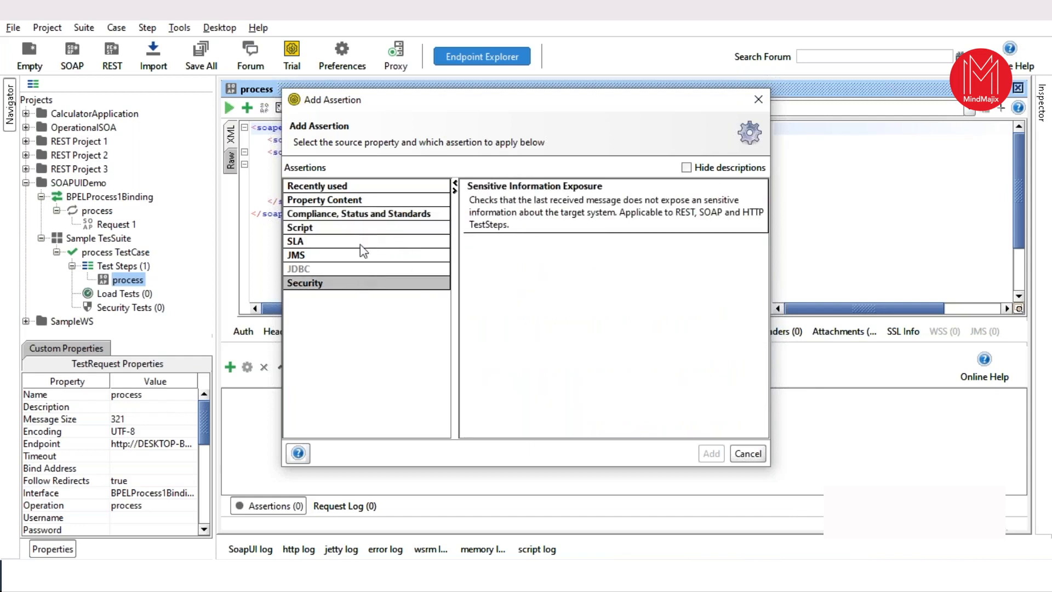
click(758, 99)
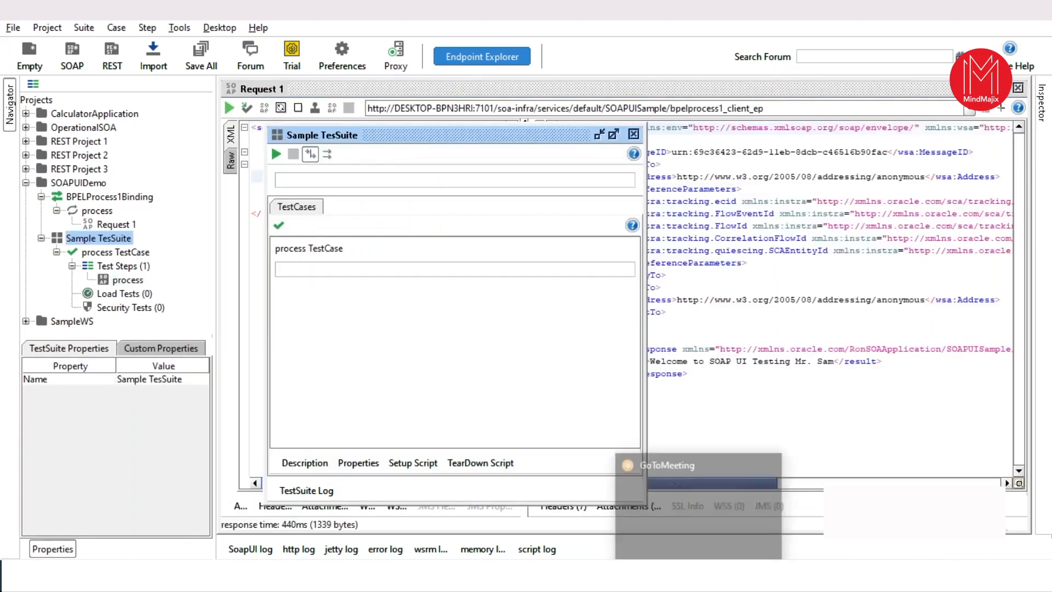
- Switch to the Demo PPT - SOAPUI presentation in PowerPoint, start the slide show from the current slide, and advance one slide
mouse_move(660, 575)
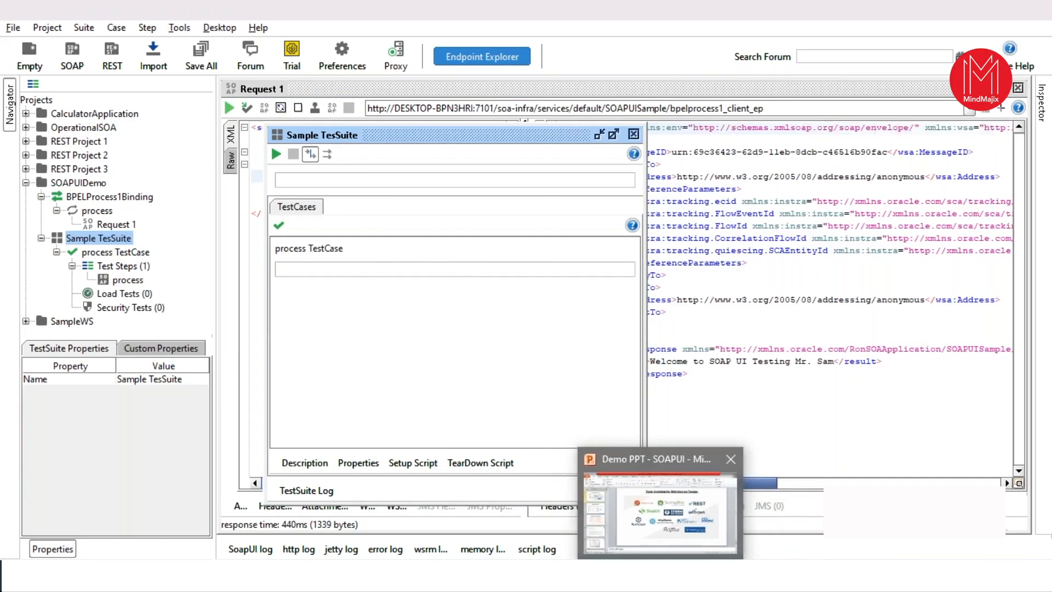
click(646, 503)
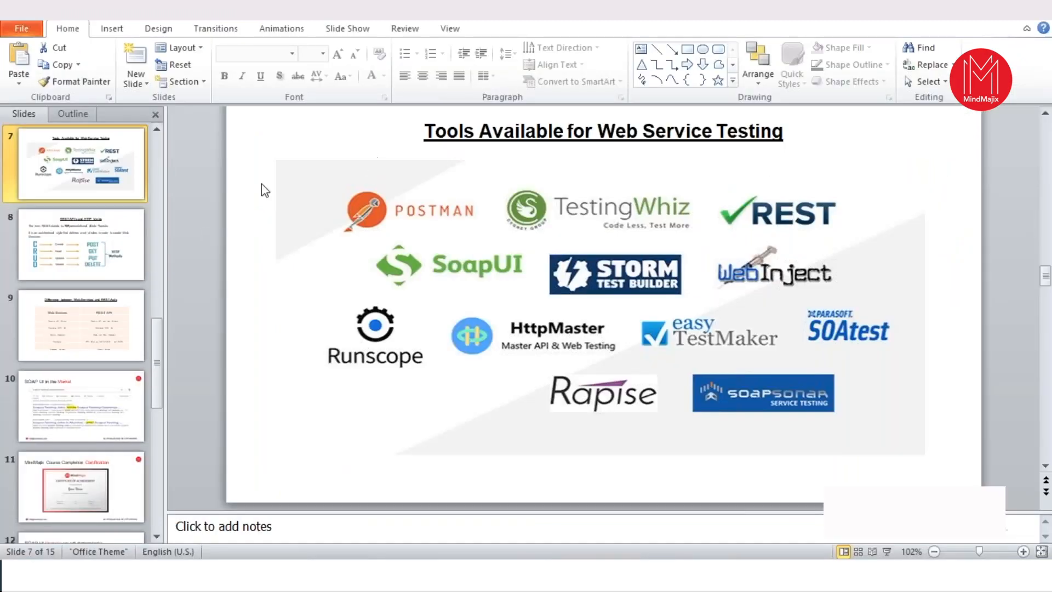
click(887, 551)
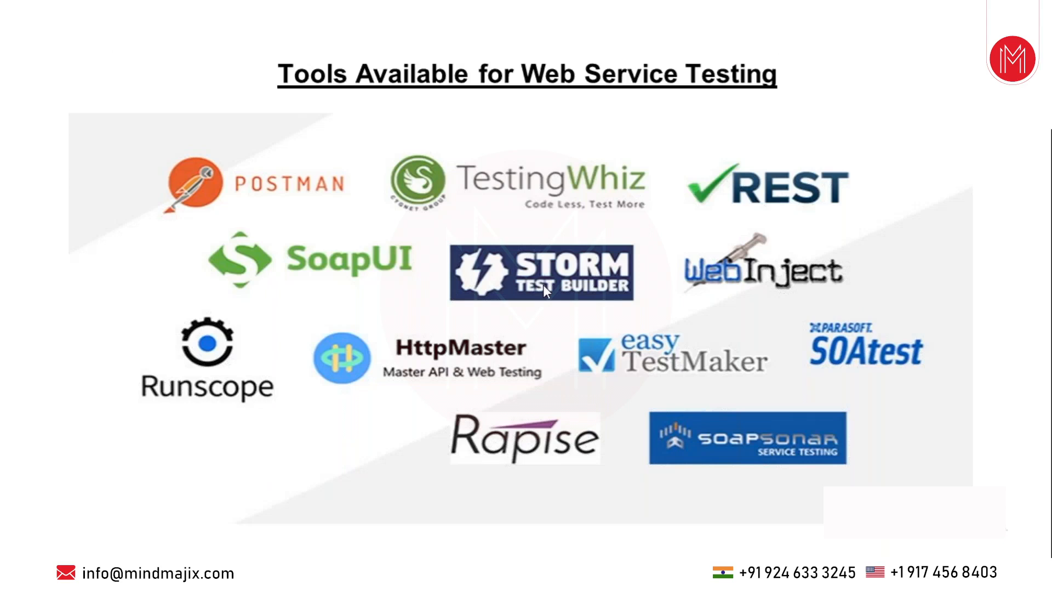
key(Right)
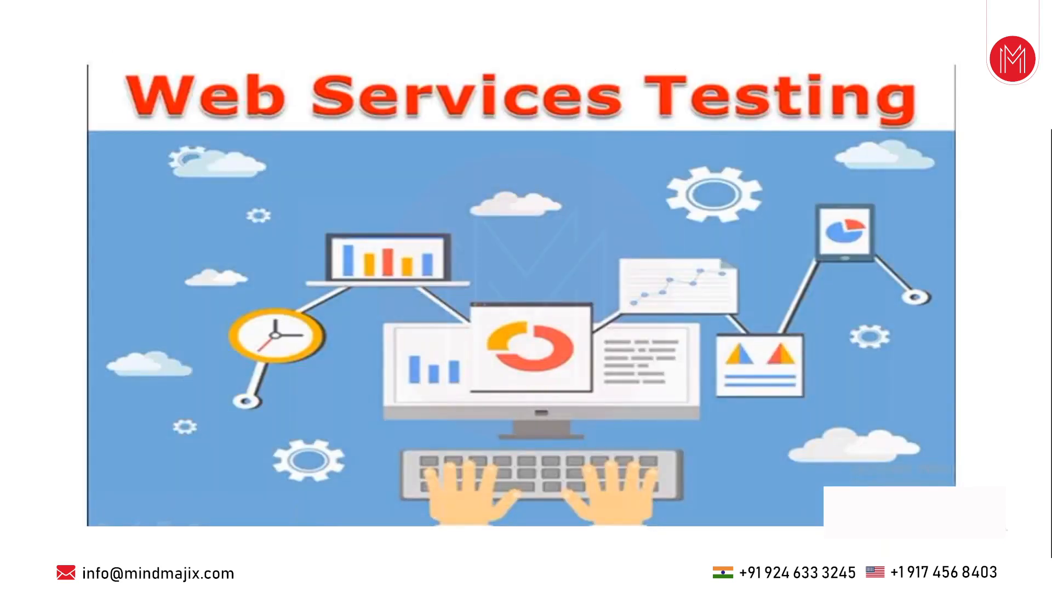